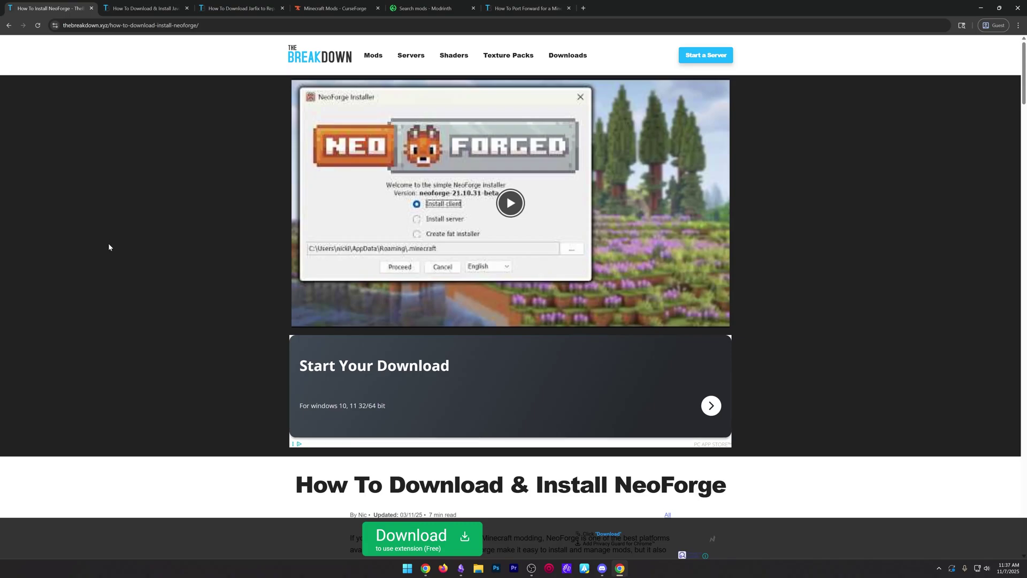
- Follow the guide's NeoForge download link and save the 1.21.10 installer, neoforge-21.10.49-beta-installer.jar, to the Downloads folder
scroll(109, 247, down, 4)
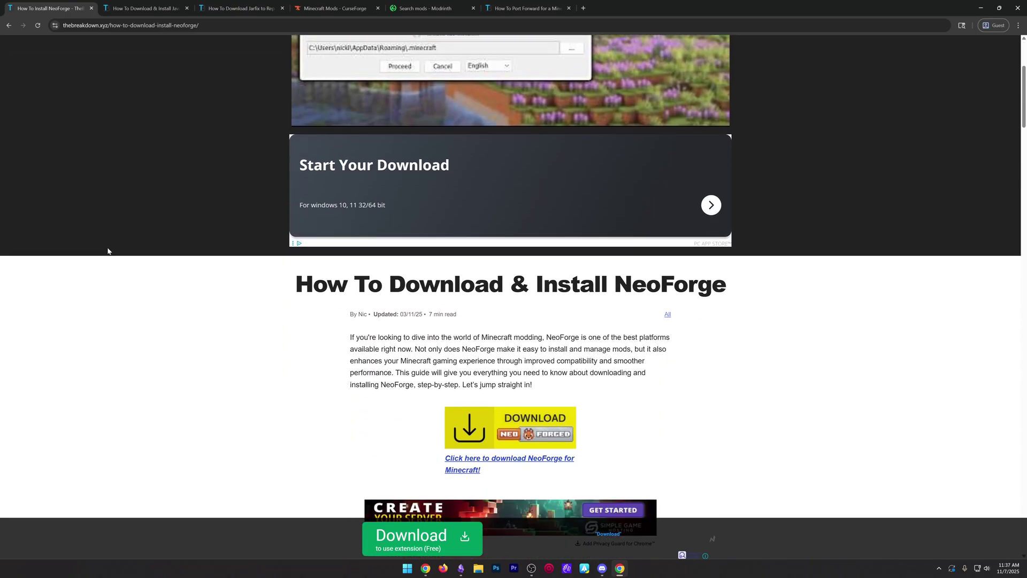
scroll(107, 252, down, 3)
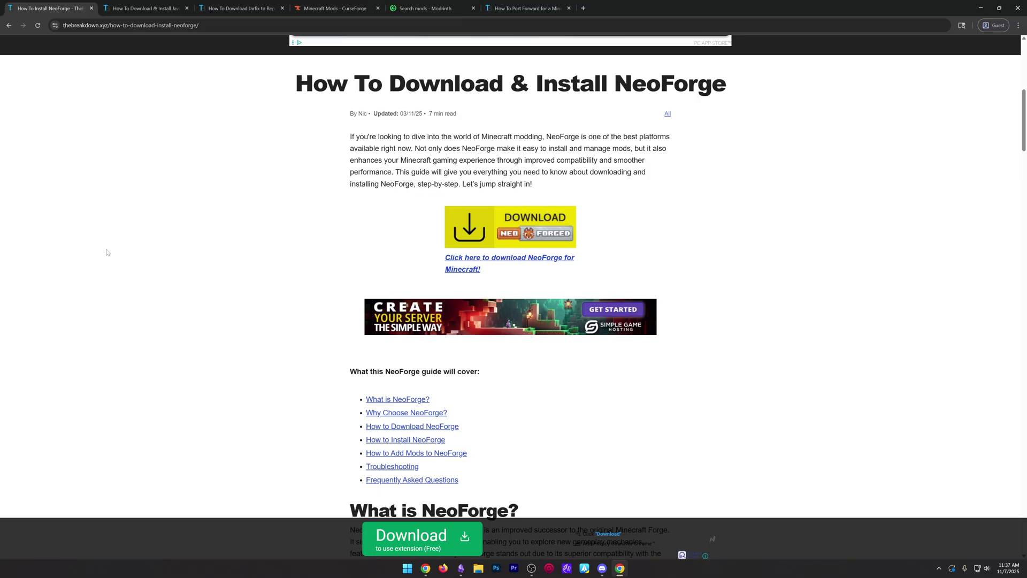
click(490, 236)
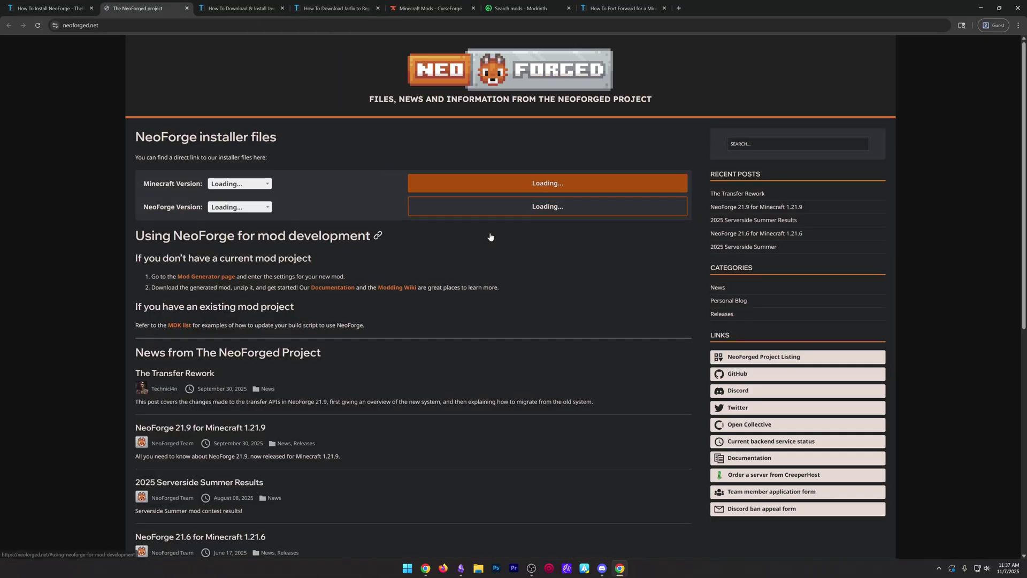
click(239, 184)
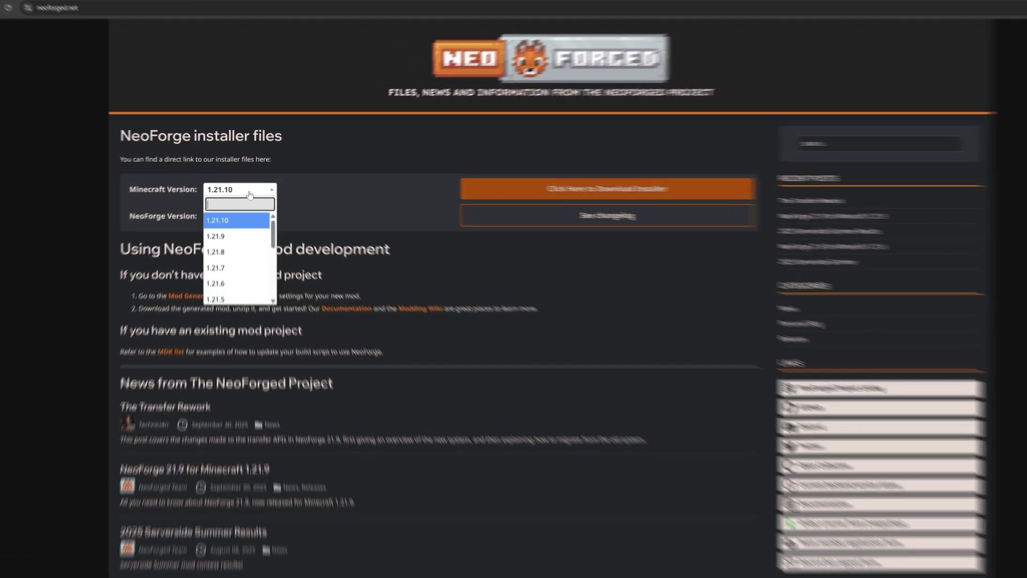
click(254, 209)
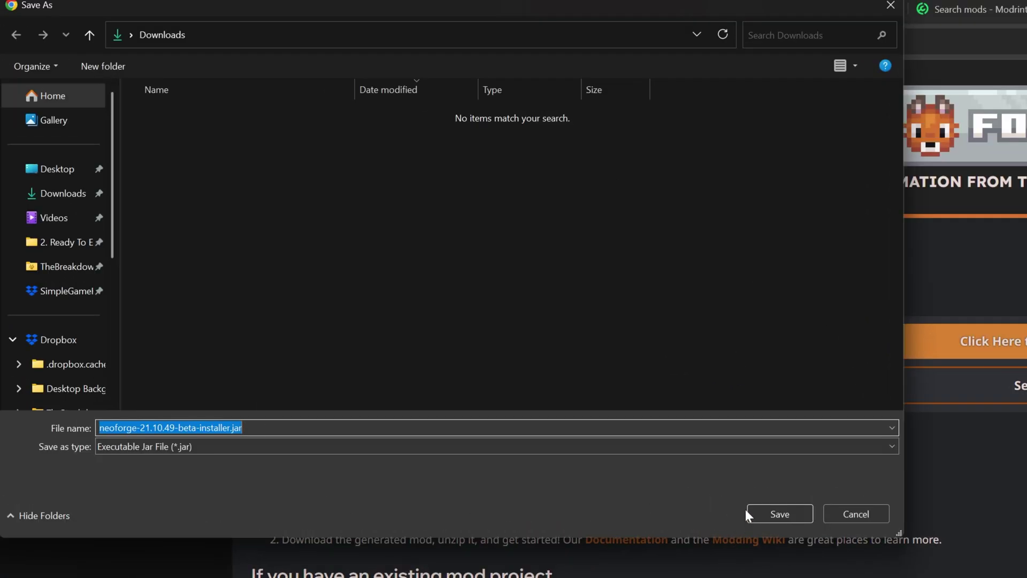
click(747, 513)
- Bring up the Java installation guide, minimize the browser, and open the Downloads folder in File Explorer
click(261, 11)
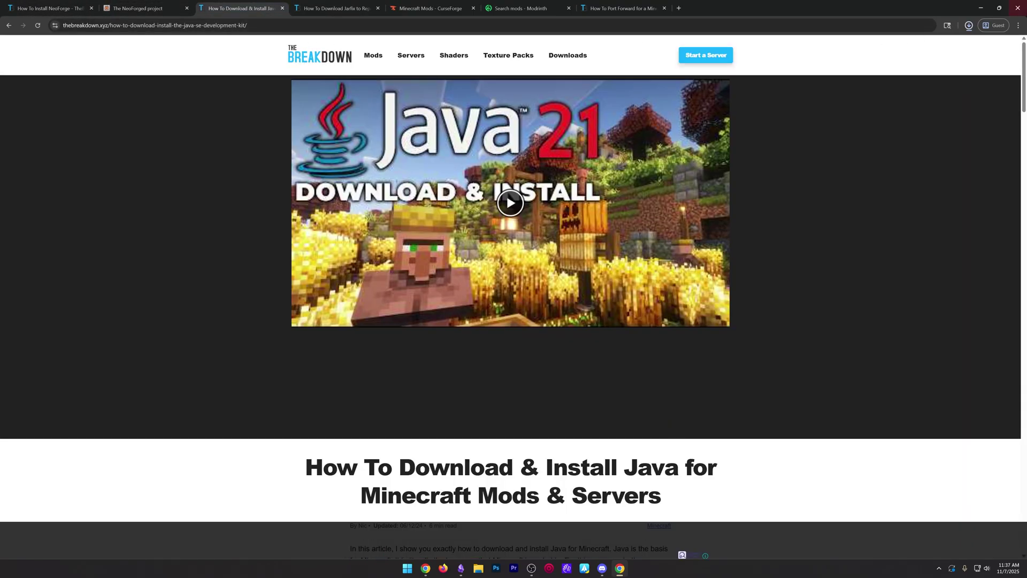
click(981, 8)
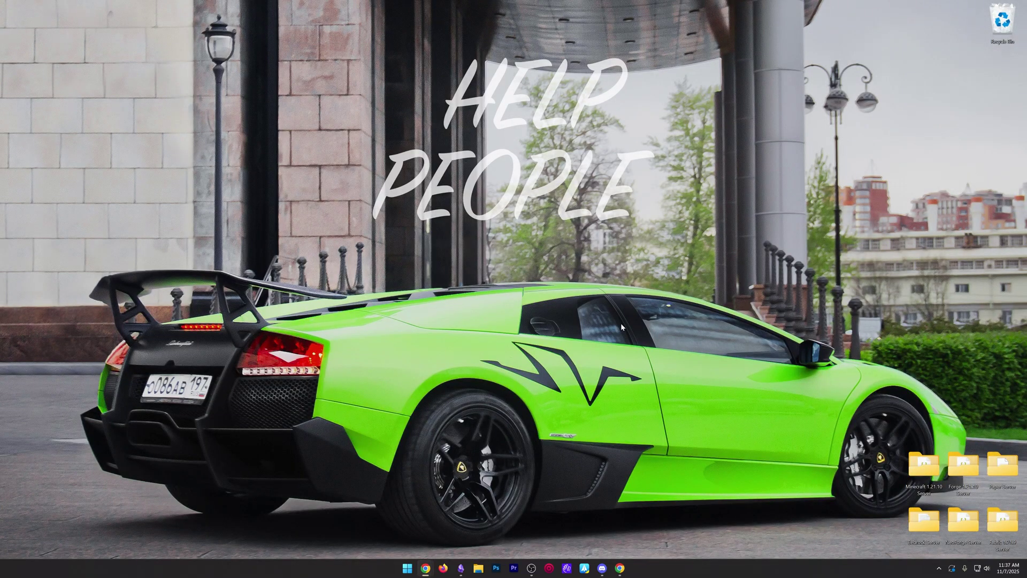
click(477, 569)
click(309, 280)
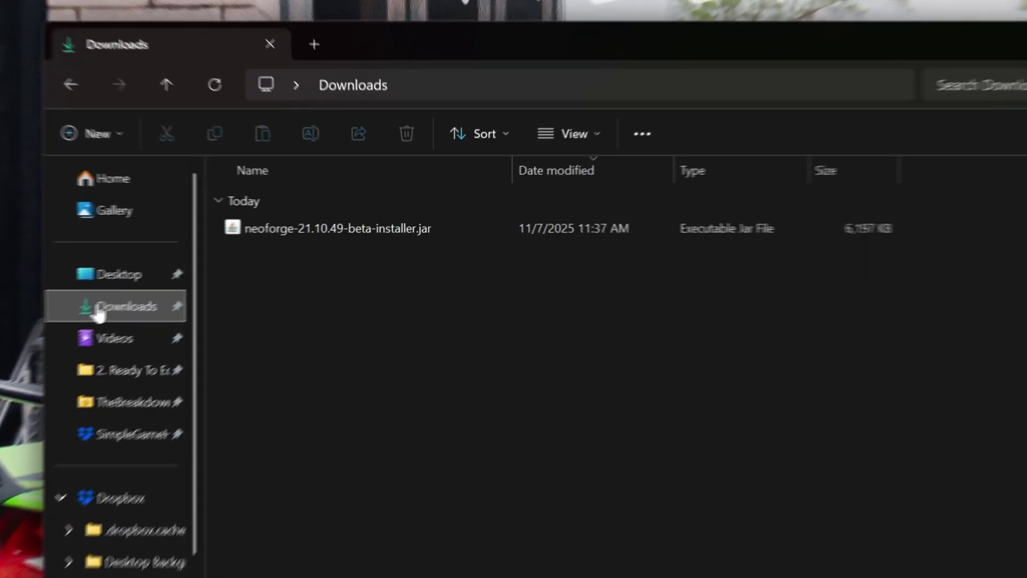
- Check the Open with options of neoforge-21.10.49-beta-installer.jar for Java(TM) Platform SE binary
right_click(318, 231)
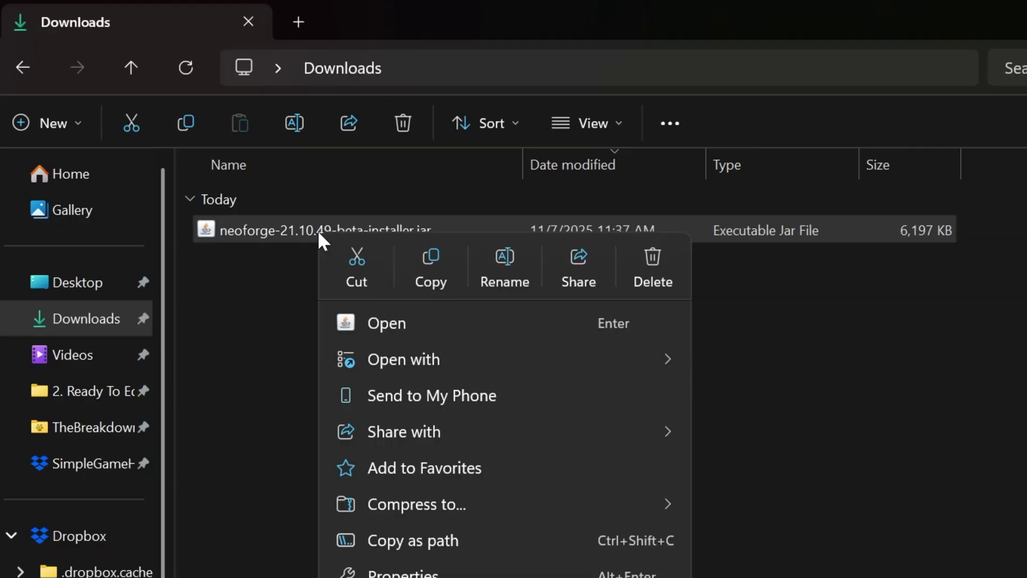
mouse_move(480, 358)
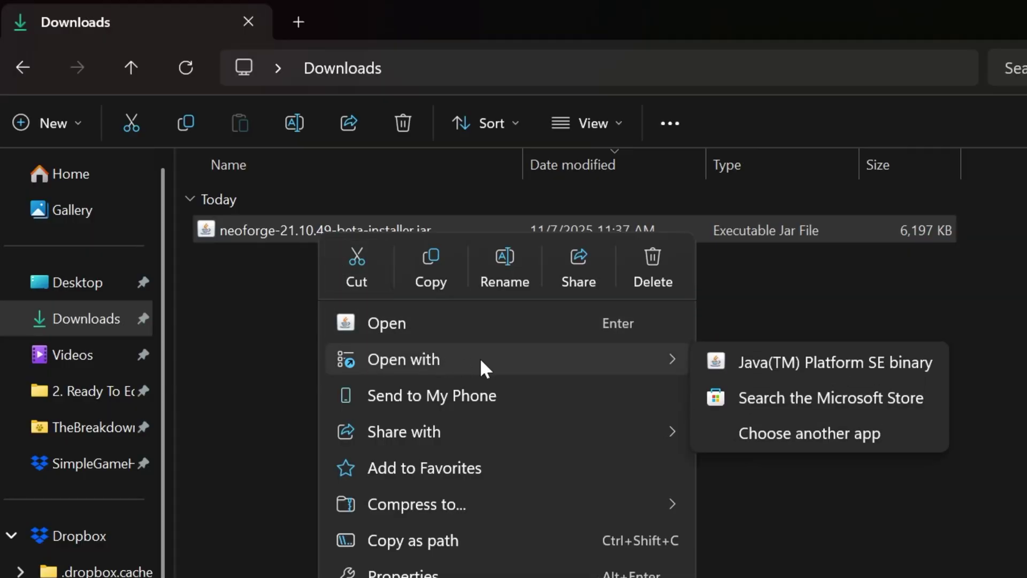
click(787, 364)
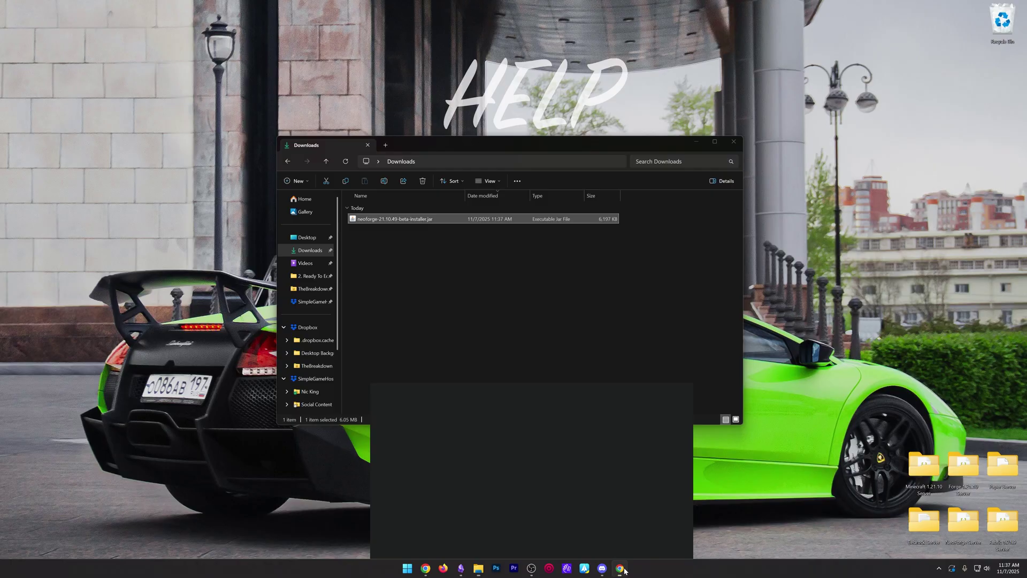
- Switch back to Chrome, open the Java 21 download page from the Java guide, and show the Windows downloads
click(621, 569)
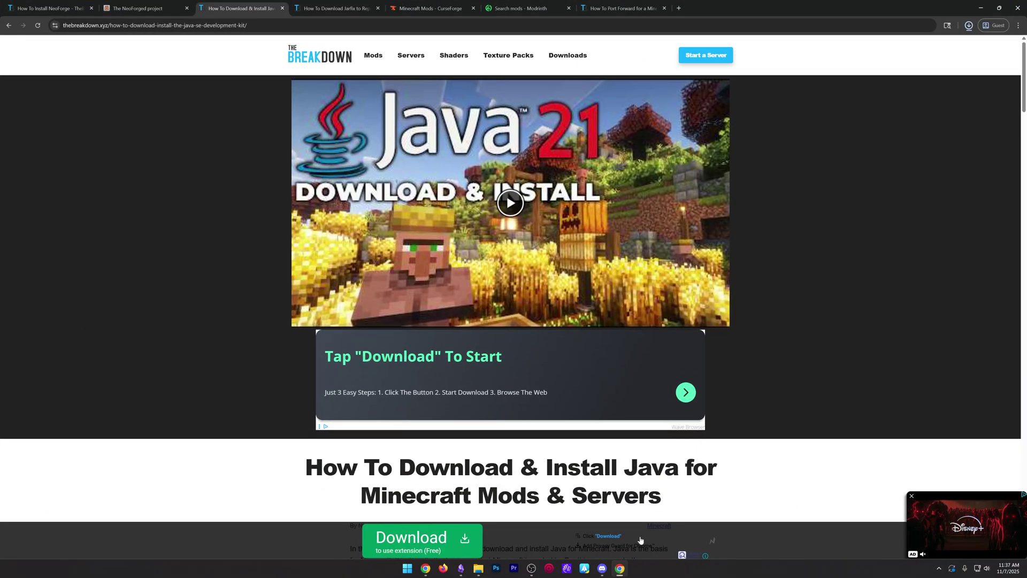
scroll(861, 337, down, 3)
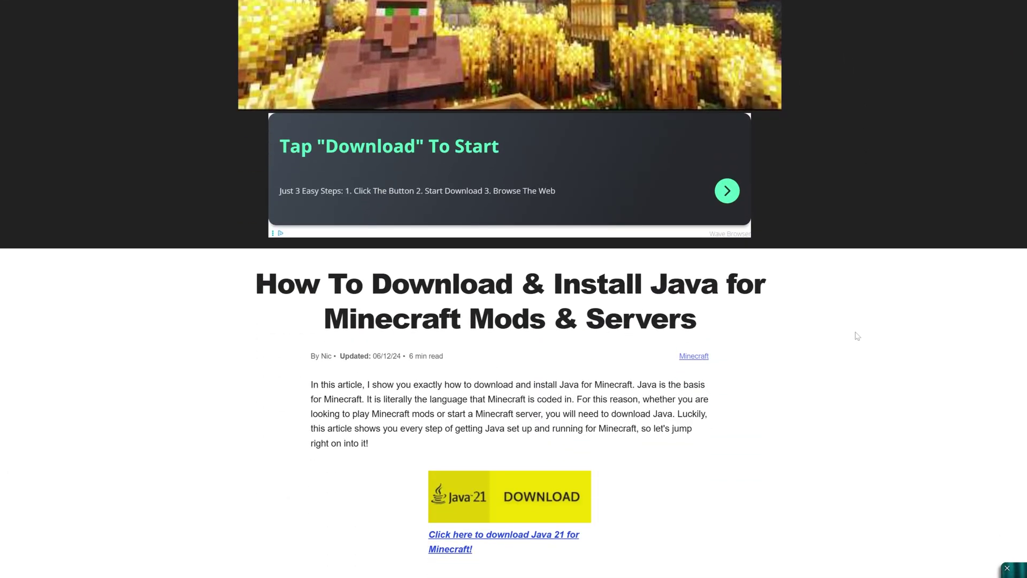
scroll(857, 336, down, 4)
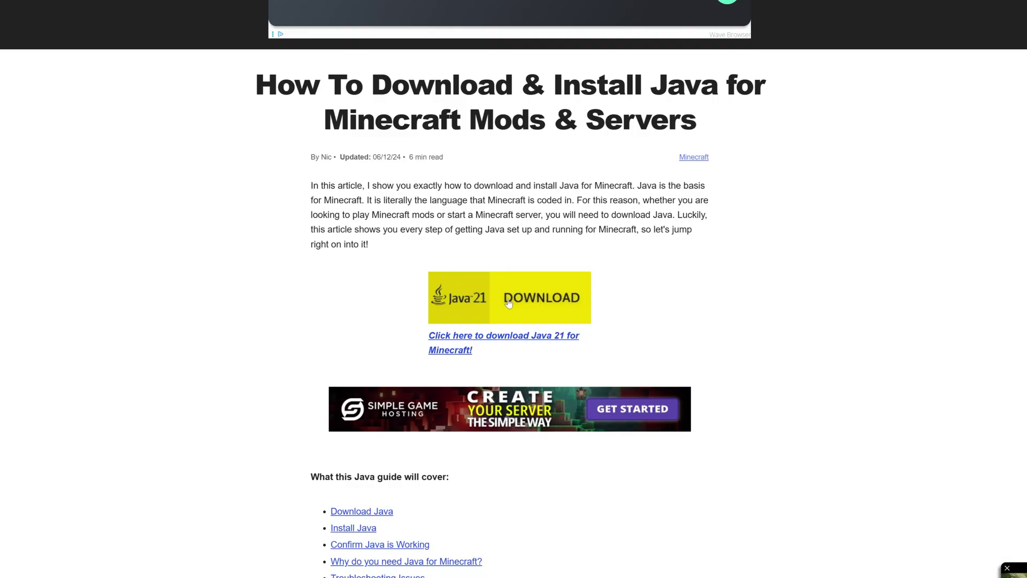
click(509, 302)
click(282, 114)
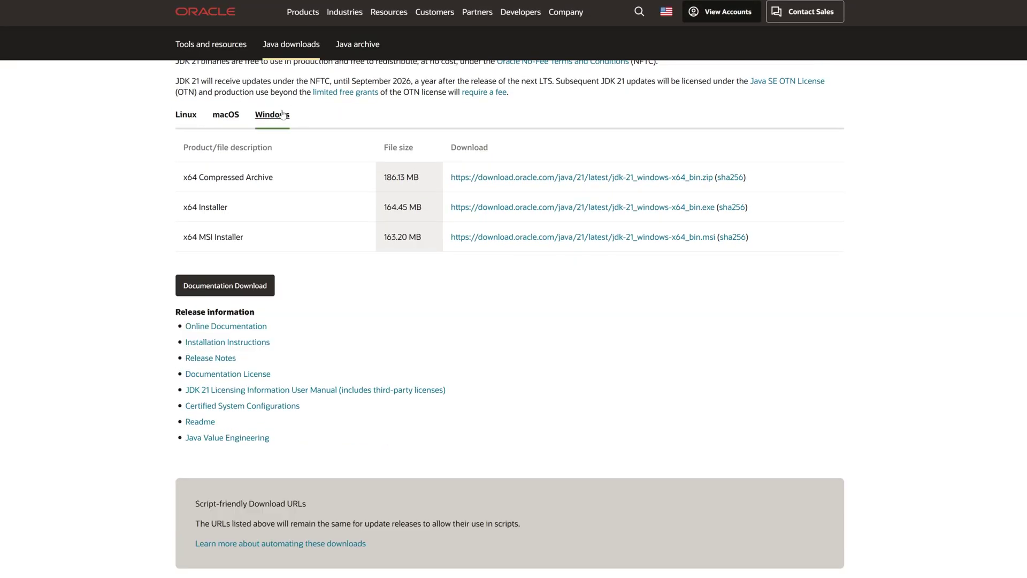
- Highlight the x64 Installer entry, jdk-21_windows-x64_bin.exe, in the Windows download table
drag(181, 208, 749, 207)
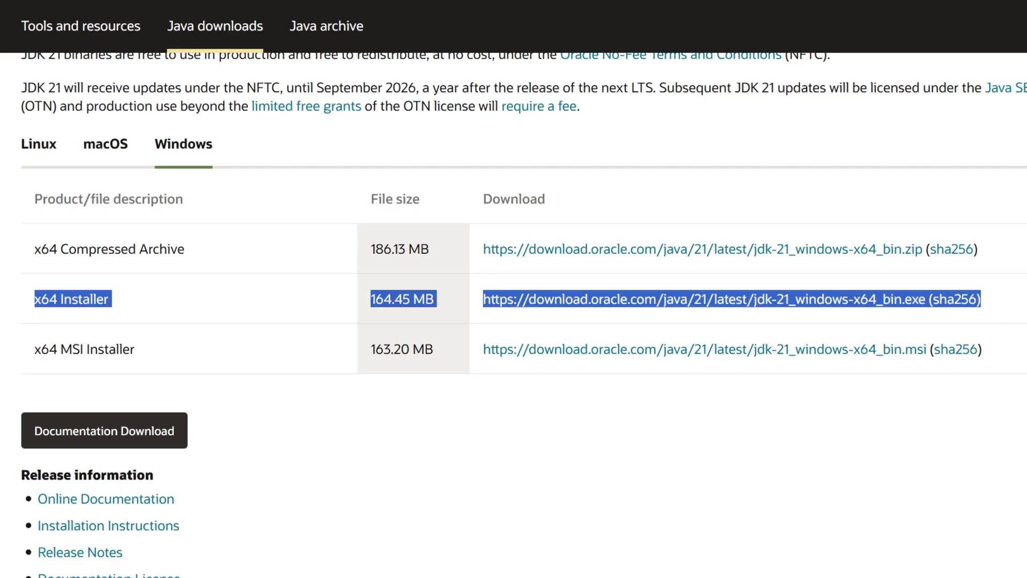
click(916, 300)
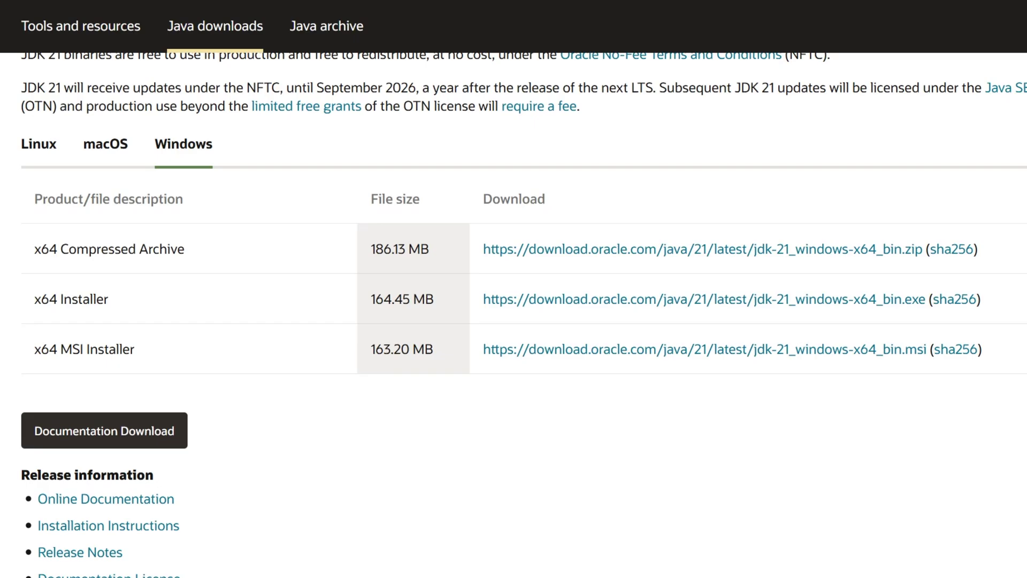
click(422, 3)
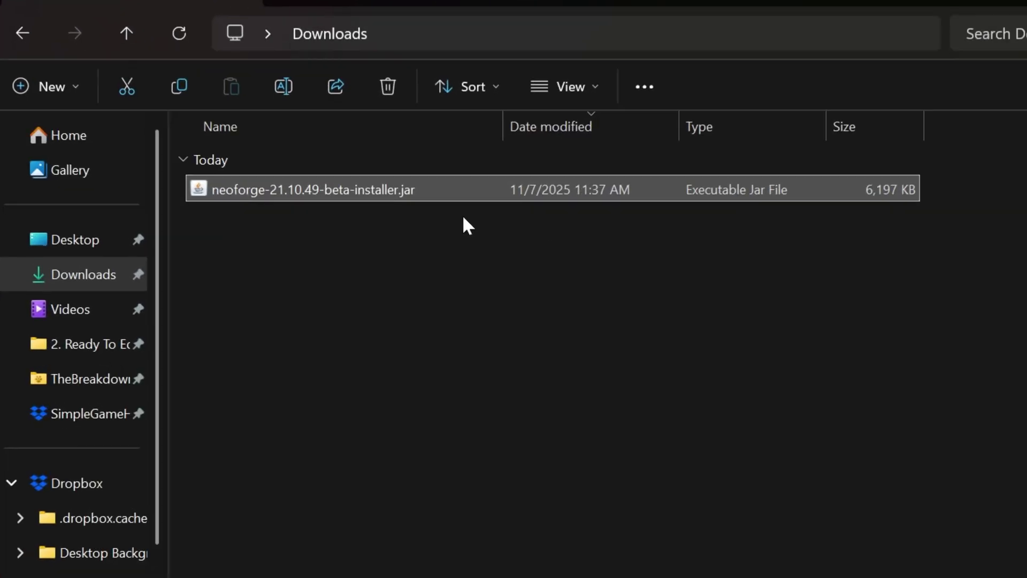
- Open neoforge-21.10.49-beta-installer.jar with Java(TM) Platform SE binary and run the client installation into the .minecraft folder
right_click(310, 185)
mouse_move(554, 307)
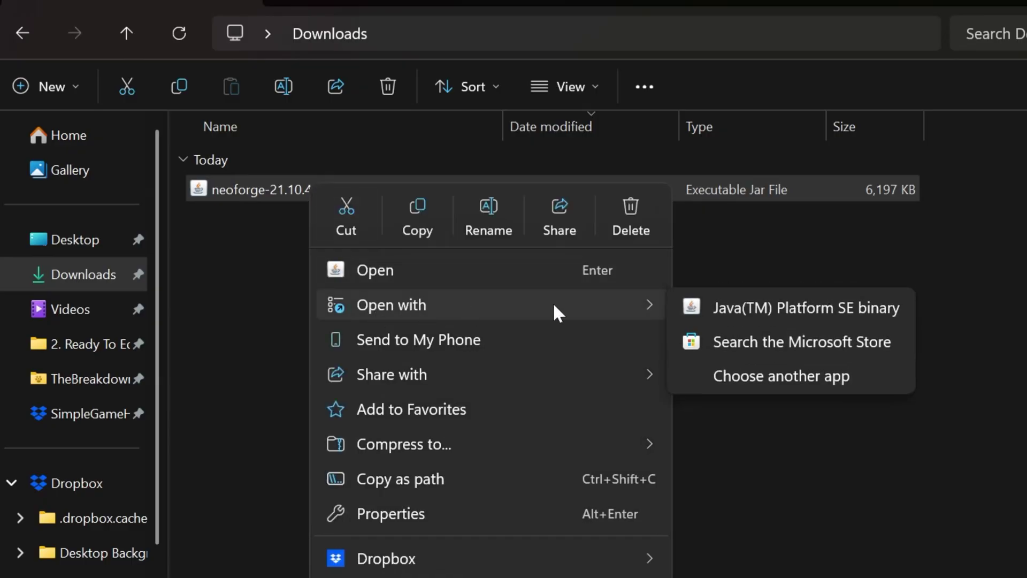
click(716, 315)
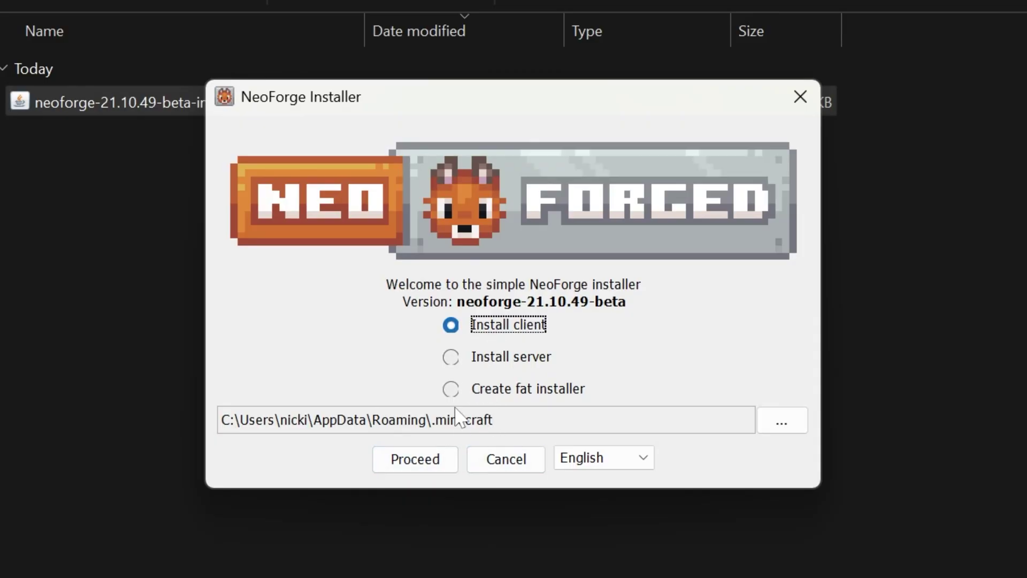
click(437, 461)
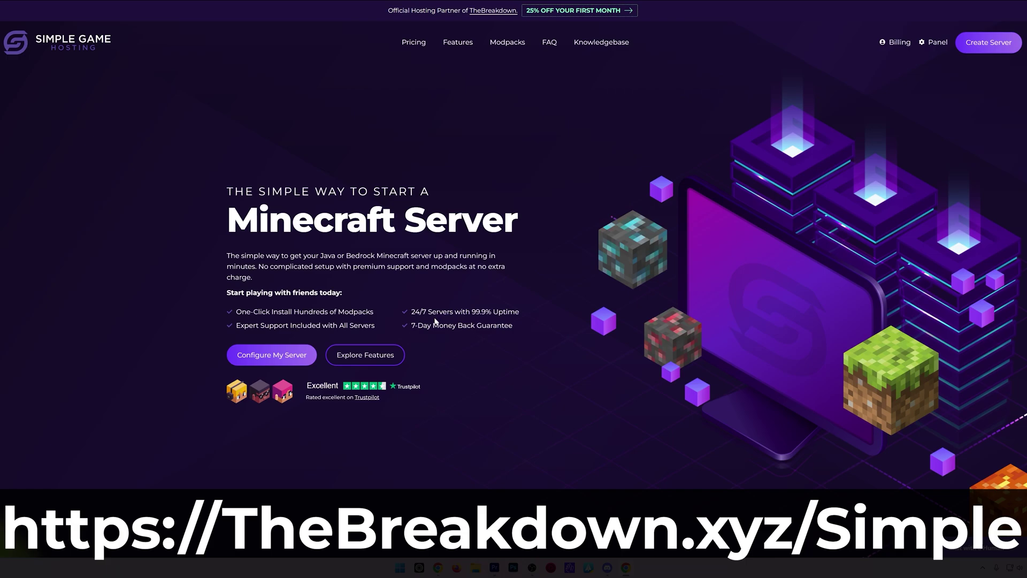
- Look over Simple Game Hosting's site, modpack installer sources, server location map and Help Center articles
scroll(435, 321, down, 7)
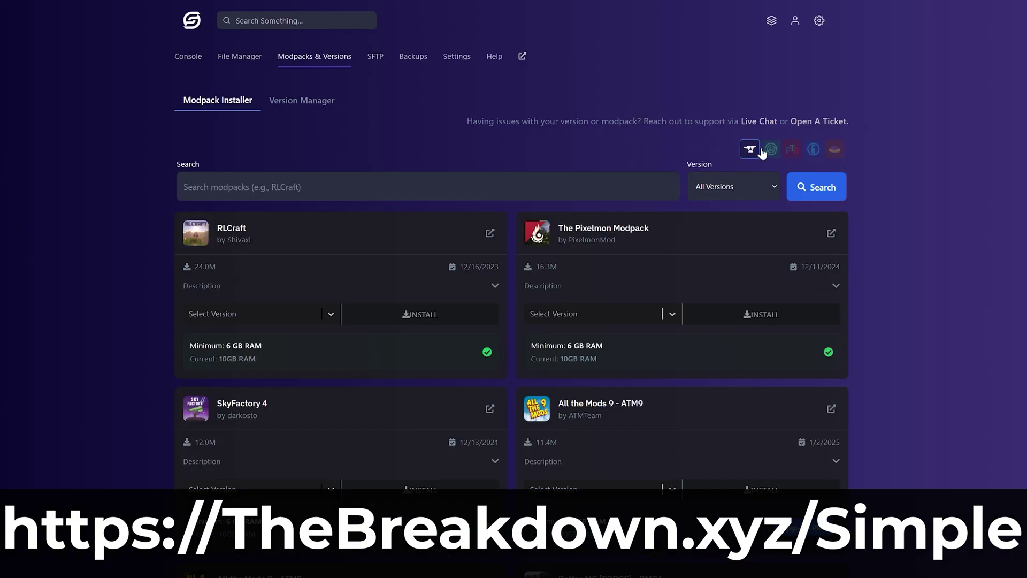
click(770, 152)
click(791, 153)
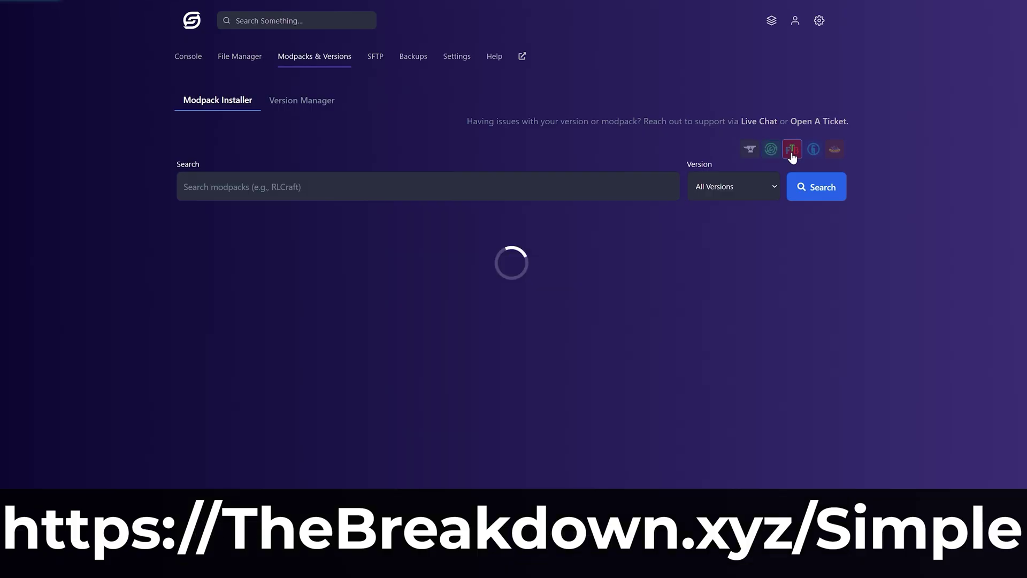
click(812, 151)
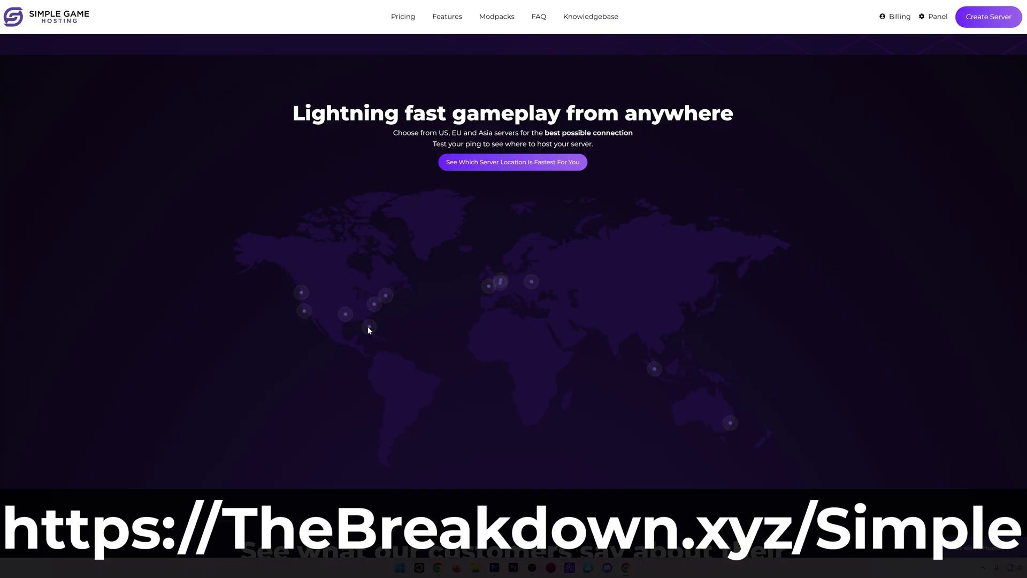
mouse_move(370, 328)
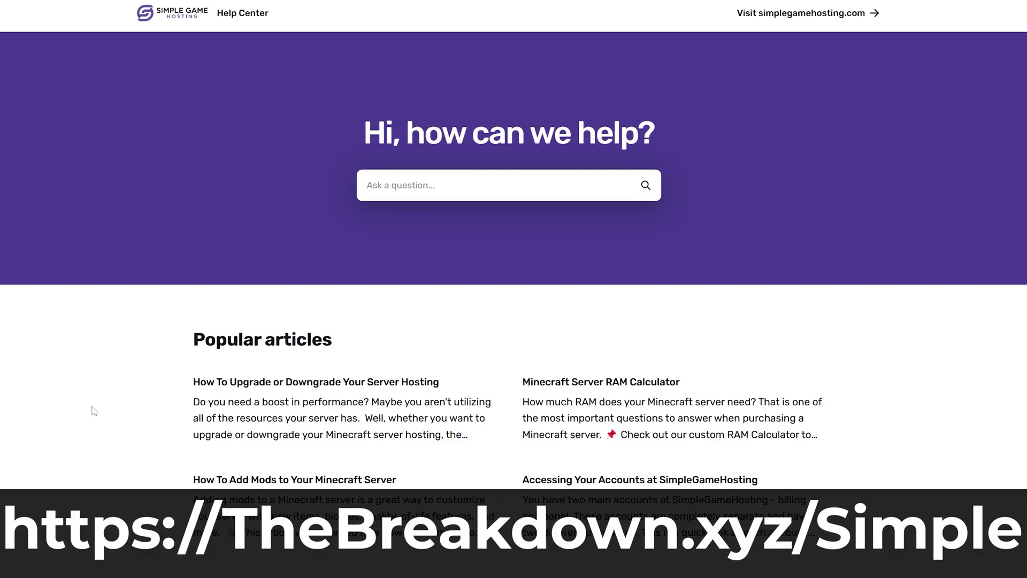
scroll(94, 411, down, 4)
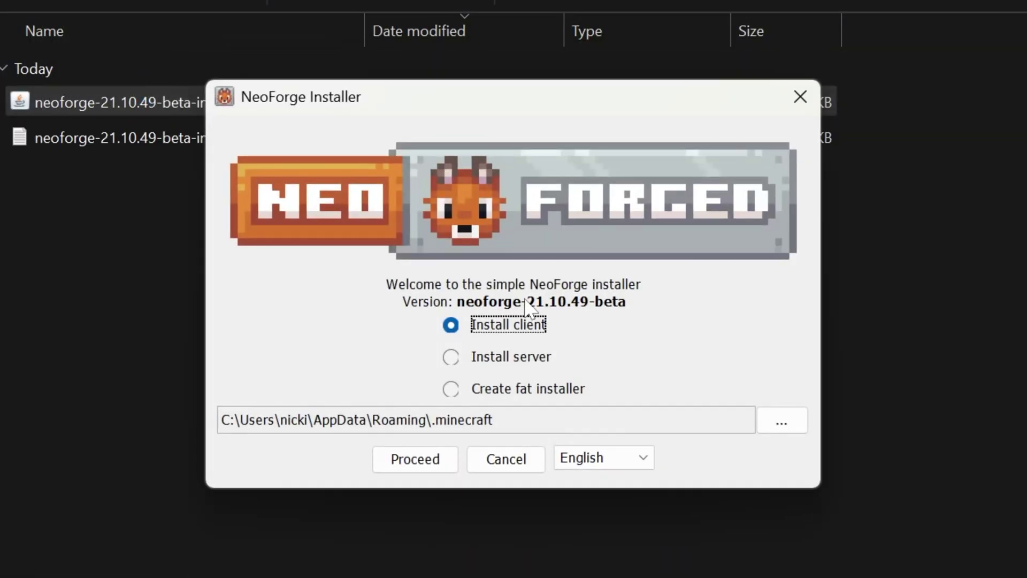
- Set the NeoForge installer to Install server, browse to the Desktop for the target directory, and remove the NeoForge Server folder there
click(507, 356)
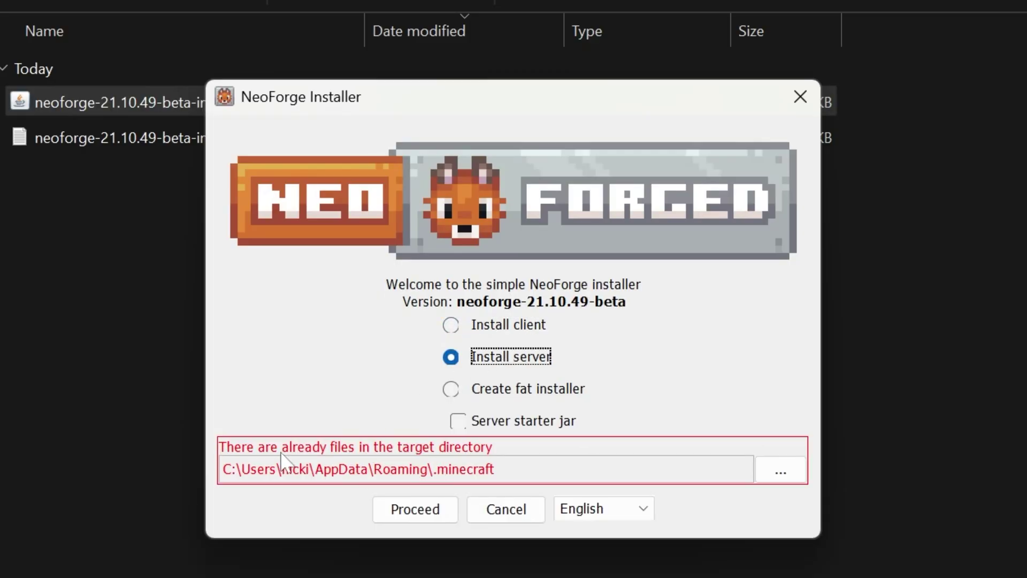
click(765, 470)
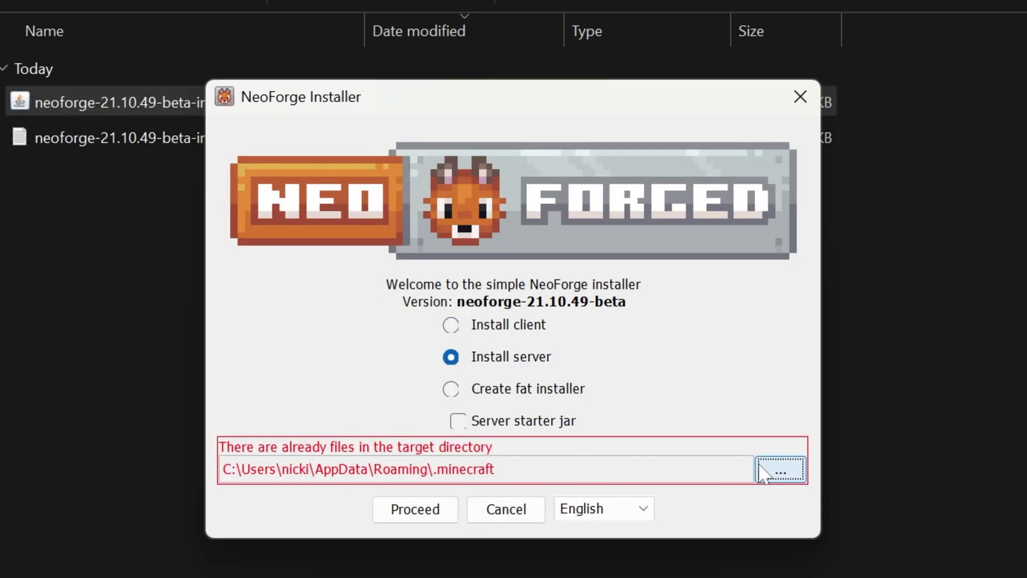
click(219, 260)
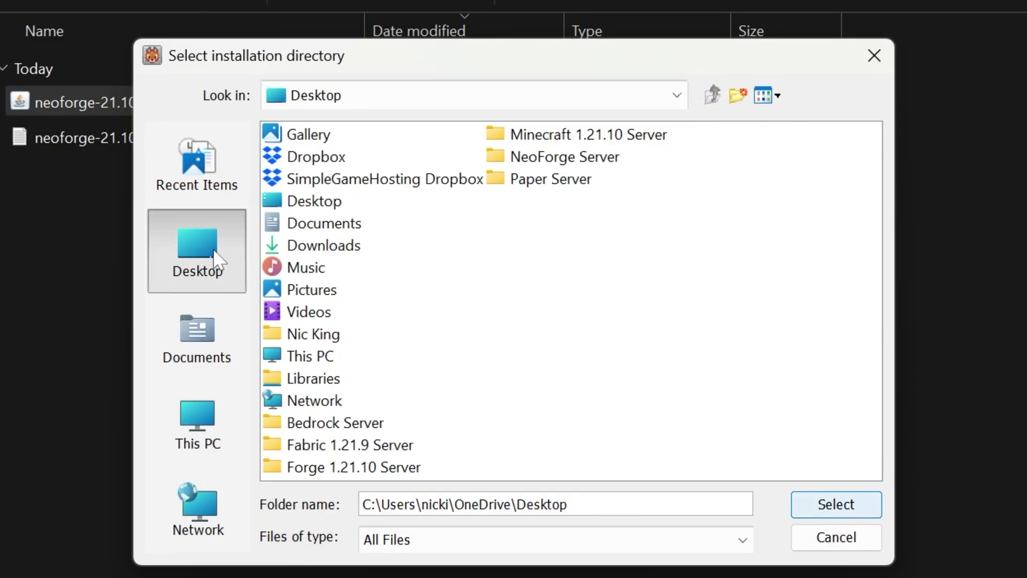
click(565, 157)
- Create a new folder named Modded Server on the Desktop from the installation directory chooser
right_click(567, 257)
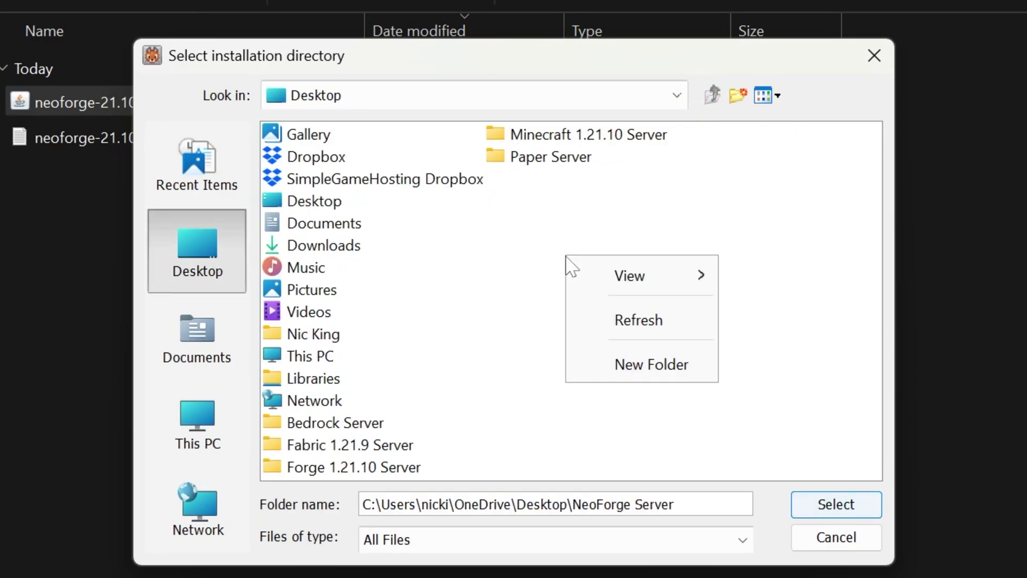
click(673, 368)
key(BackSpace)
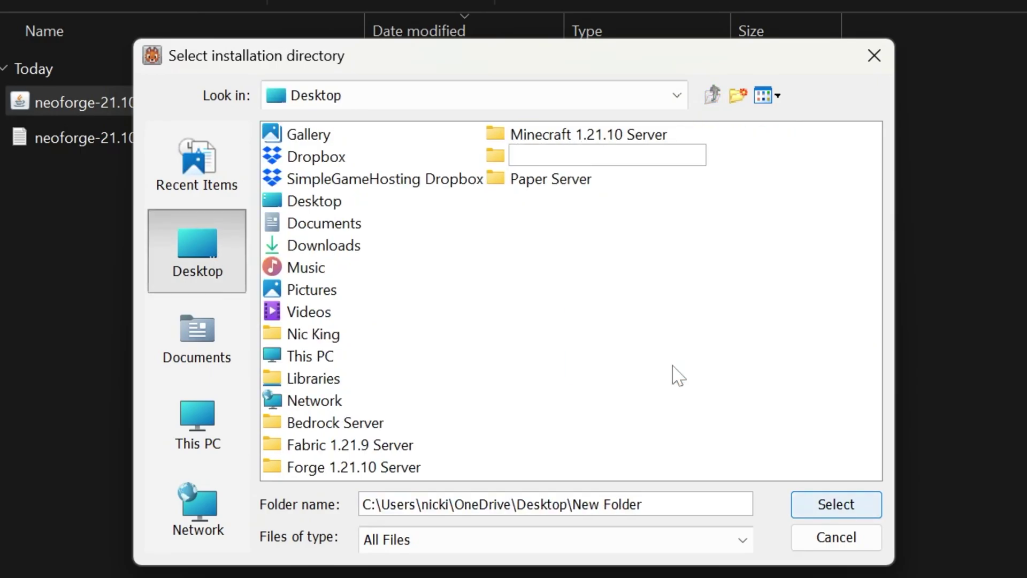
text(Modded Ser)
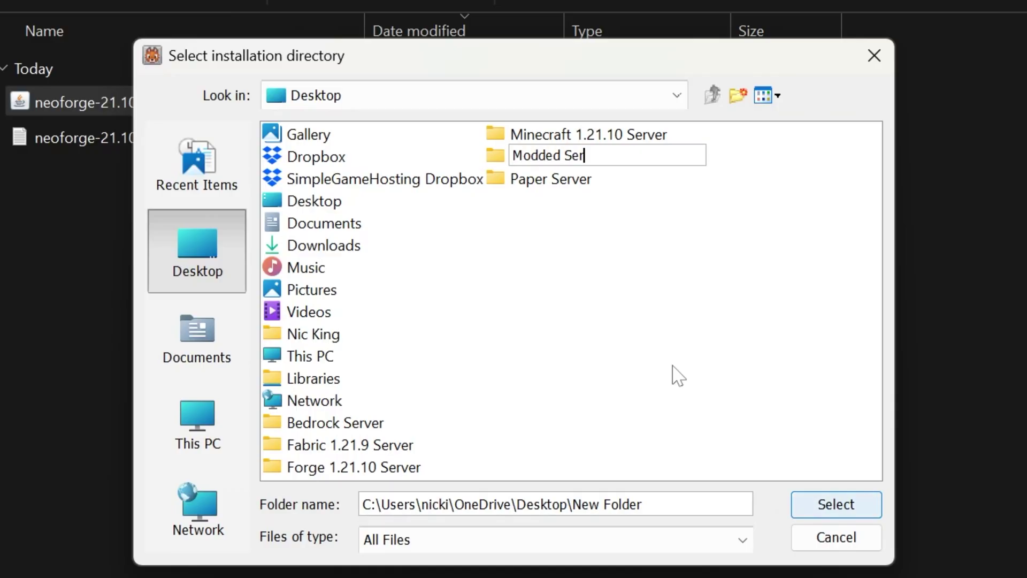
text(ver)
key(Return)
- Choose the Modded Server folder on the Desktop as the server's installation directory
click(545, 166)
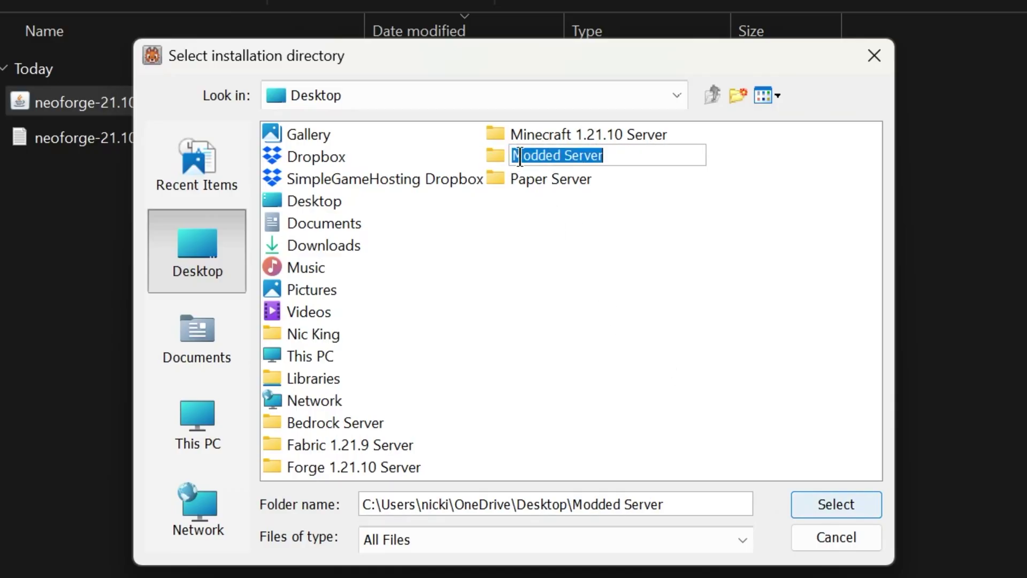
click(619, 234)
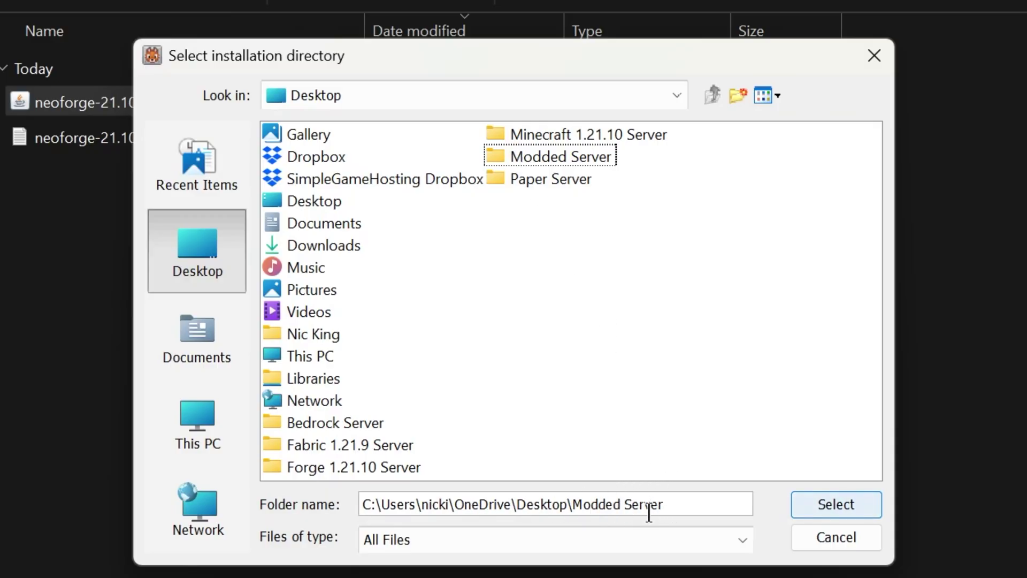
click(838, 511)
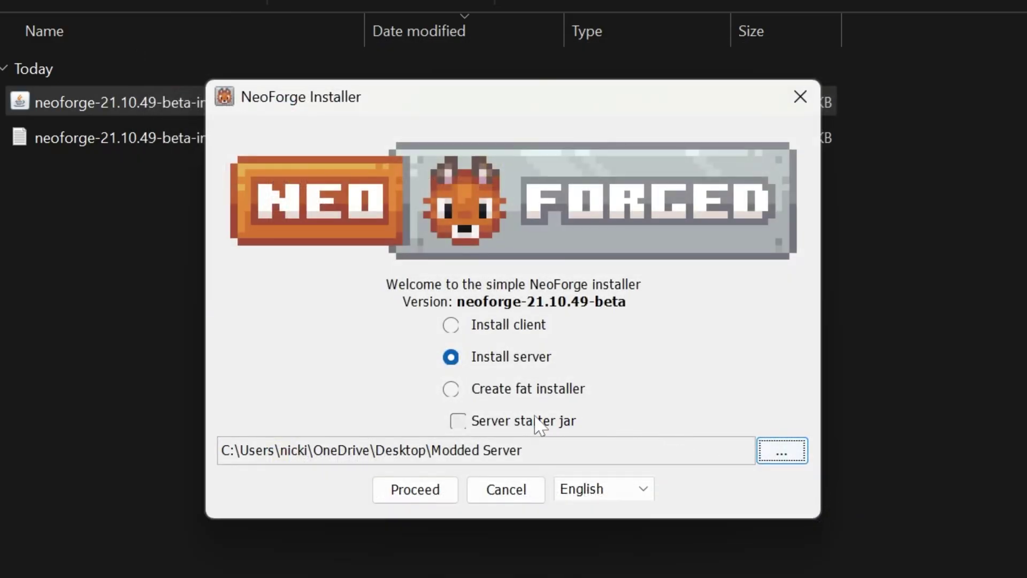
- Install the server with the Server starter jar option enabled, and run run.bat in the Modded Server folder
click(468, 425)
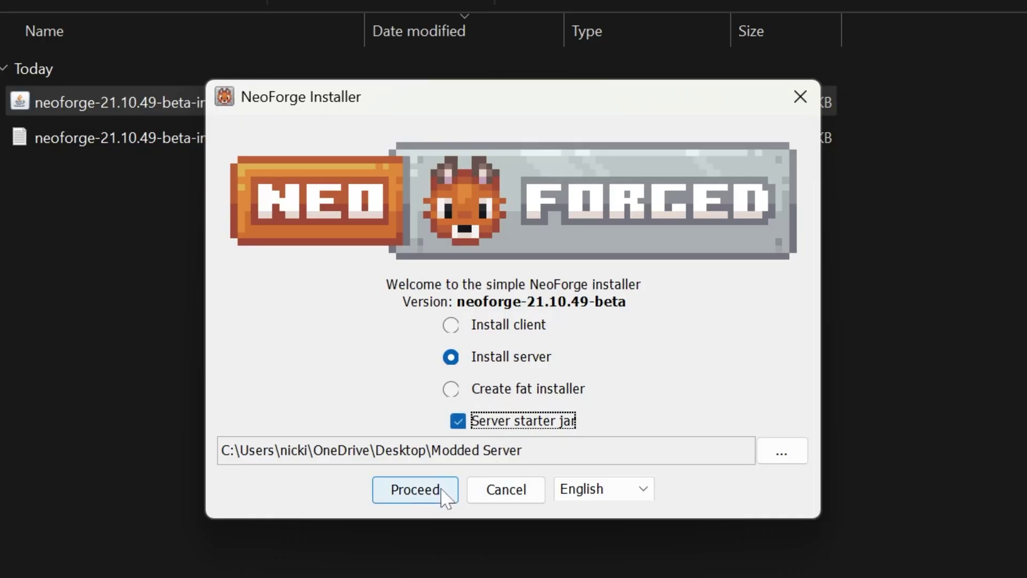
click(415, 489)
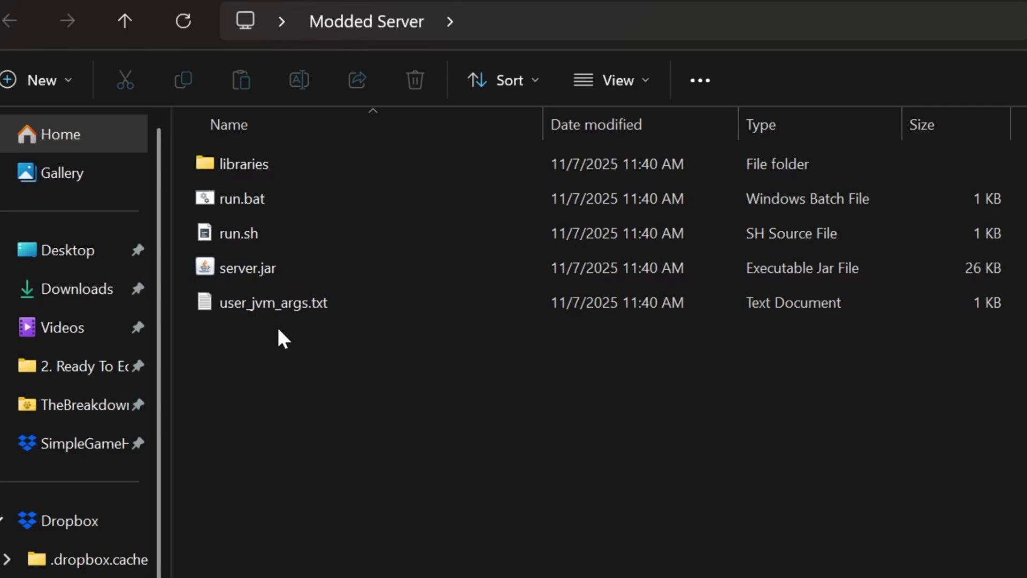
click(315, 205)
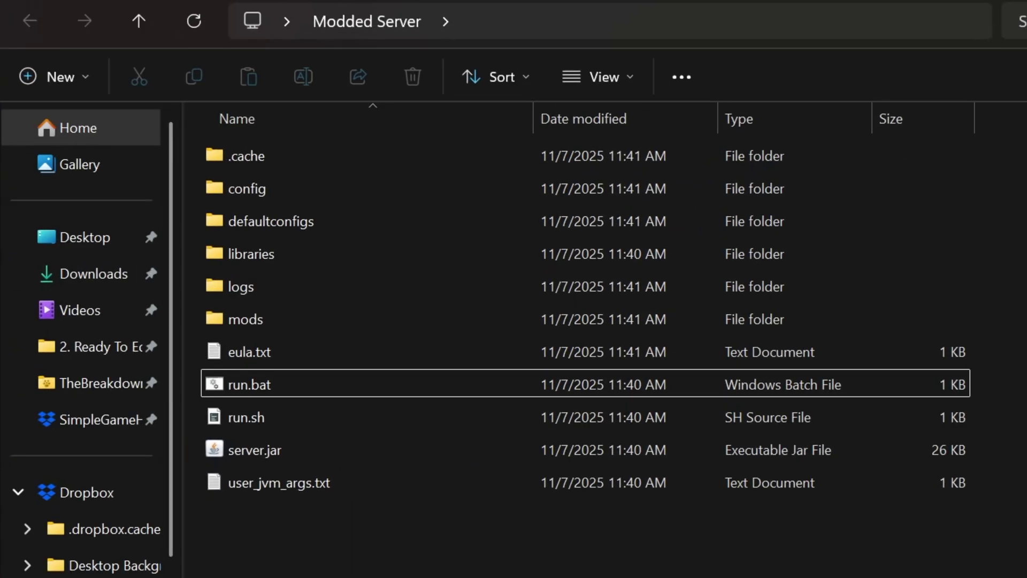
- Accept the EULA by setting eula=true in the Modded Server's eula.txt, then save and close the file
double_click(252, 355)
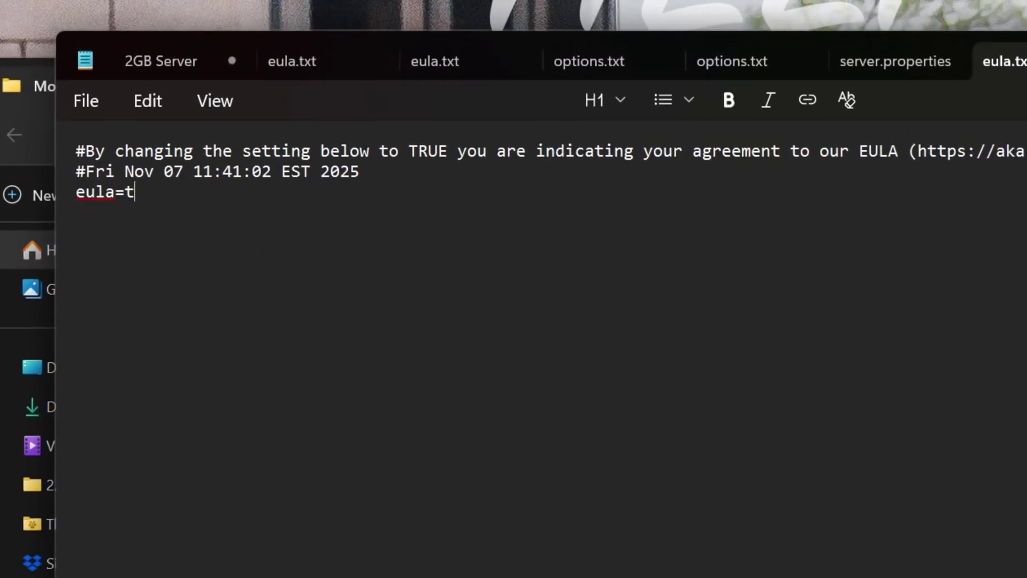
click(85, 101)
click(148, 353)
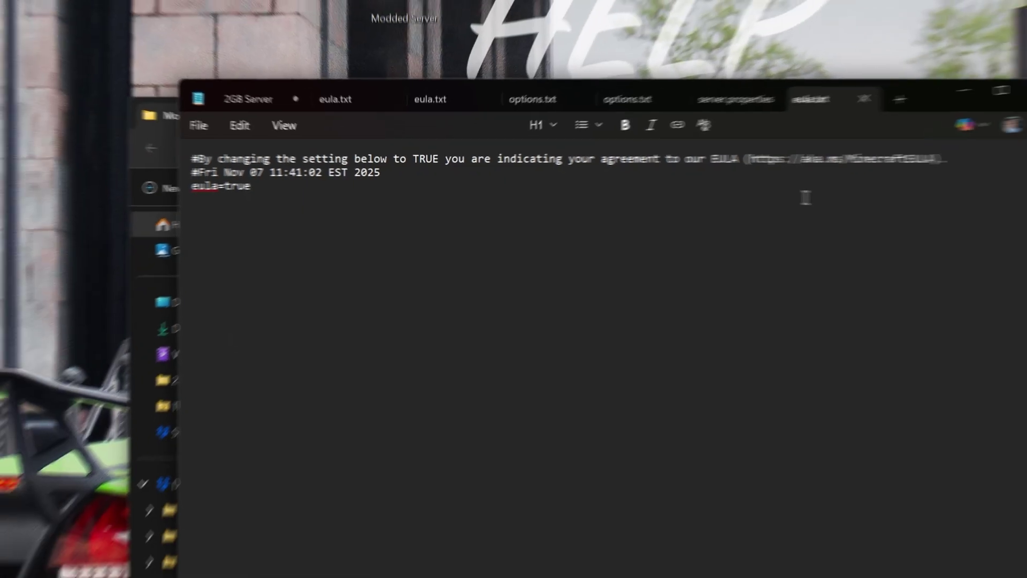
click(739, 133)
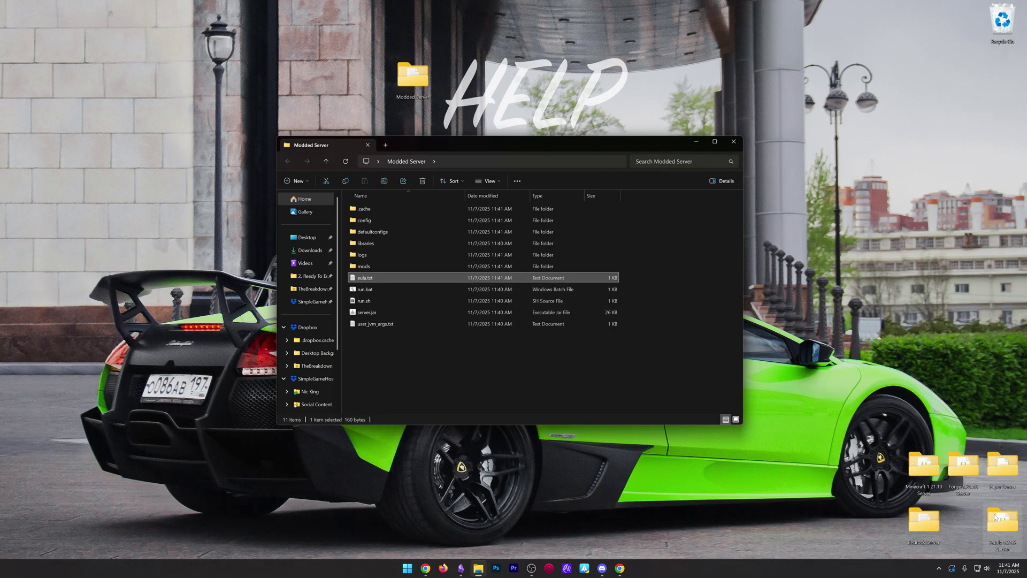
- Move the world folder from the Minecraft 1.21.10 Server folder on the Desktop into the Modded Server folder
double_click(1000, 465)
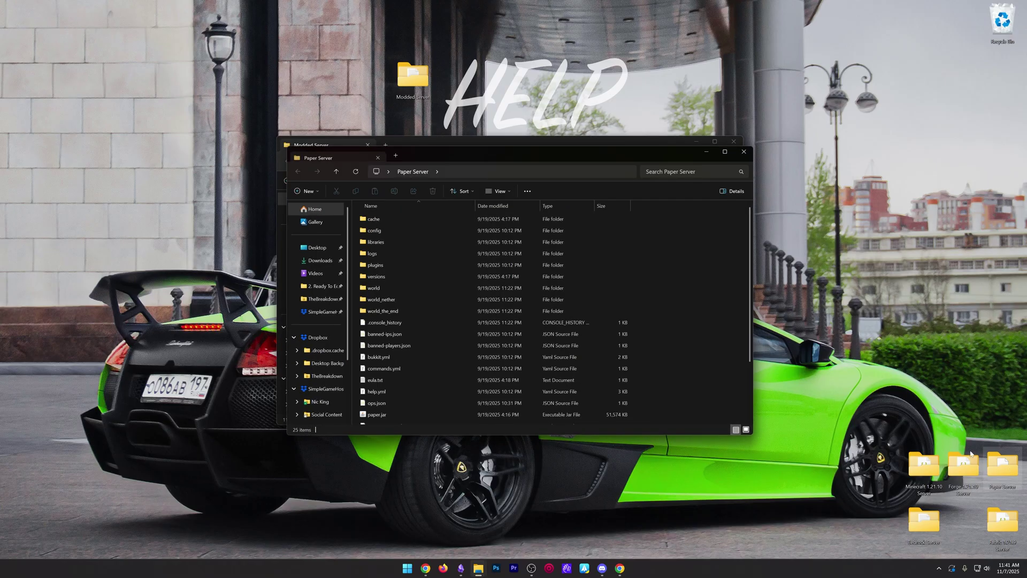
click(744, 151)
double_click(924, 466)
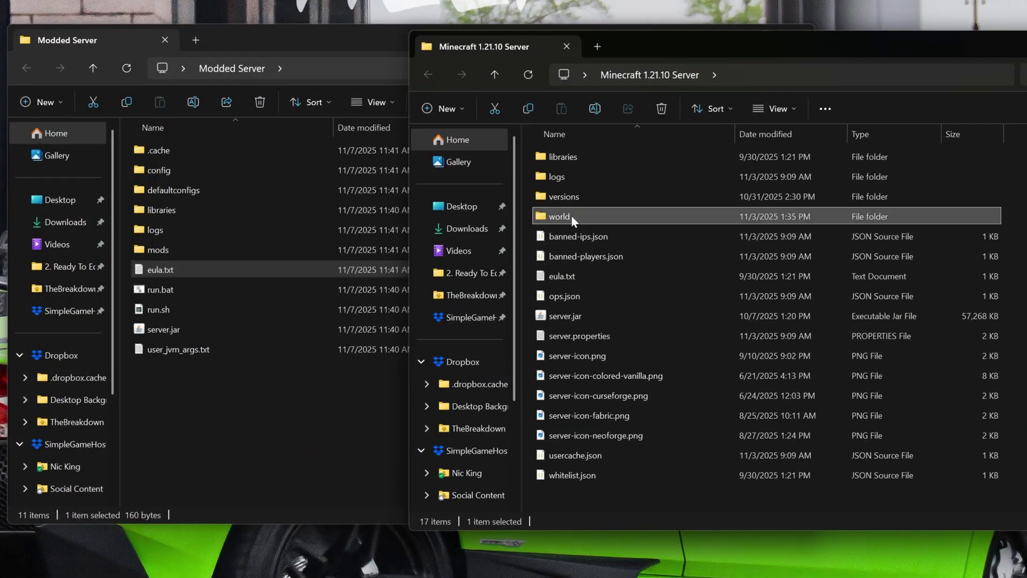
drag(571, 215, 231, 435)
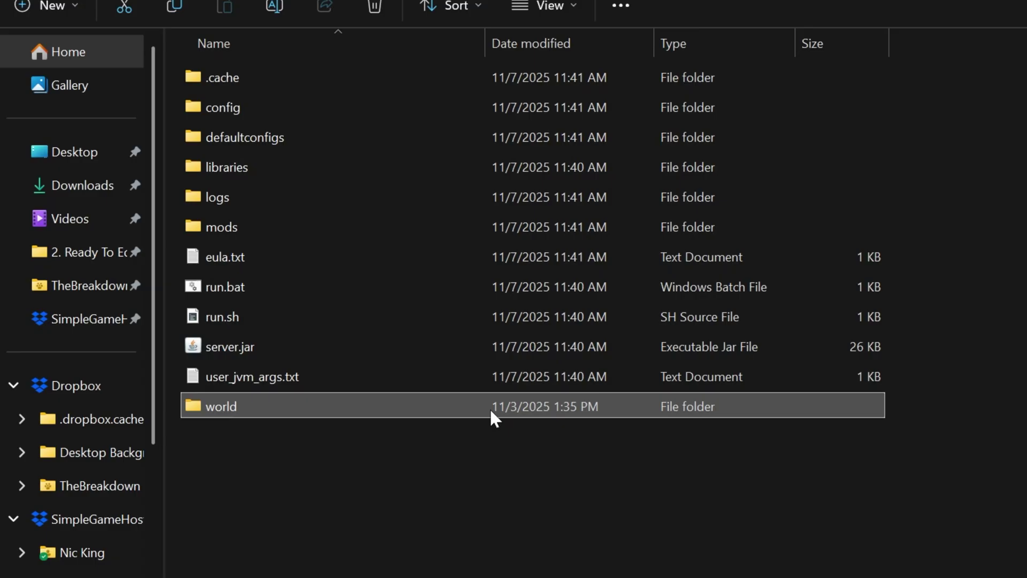
- Launch the modded server with run.bat and, once it has loaded, shut it down with the stop command
double_click(409, 292)
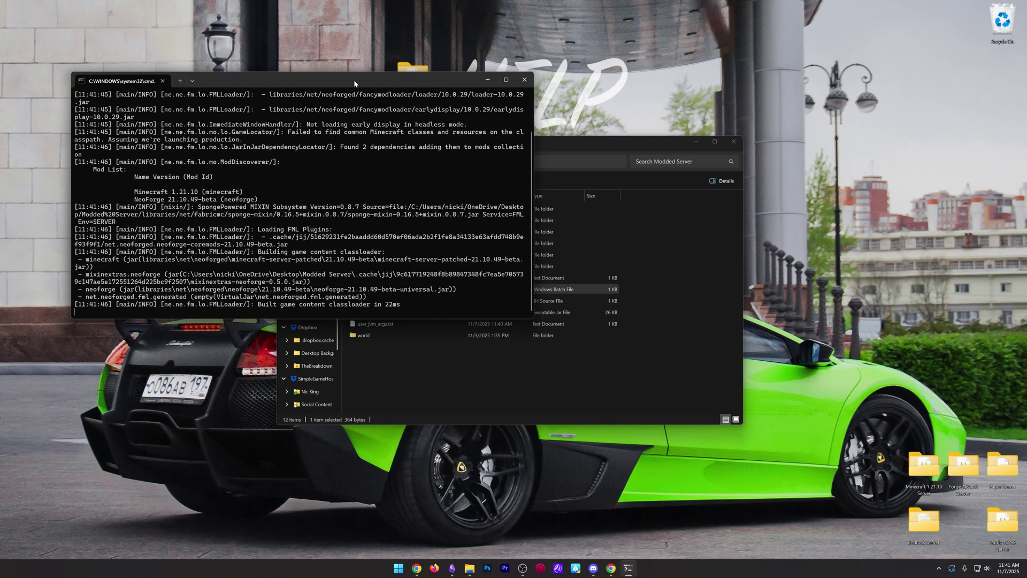
drag(354, 79, 288, 11)
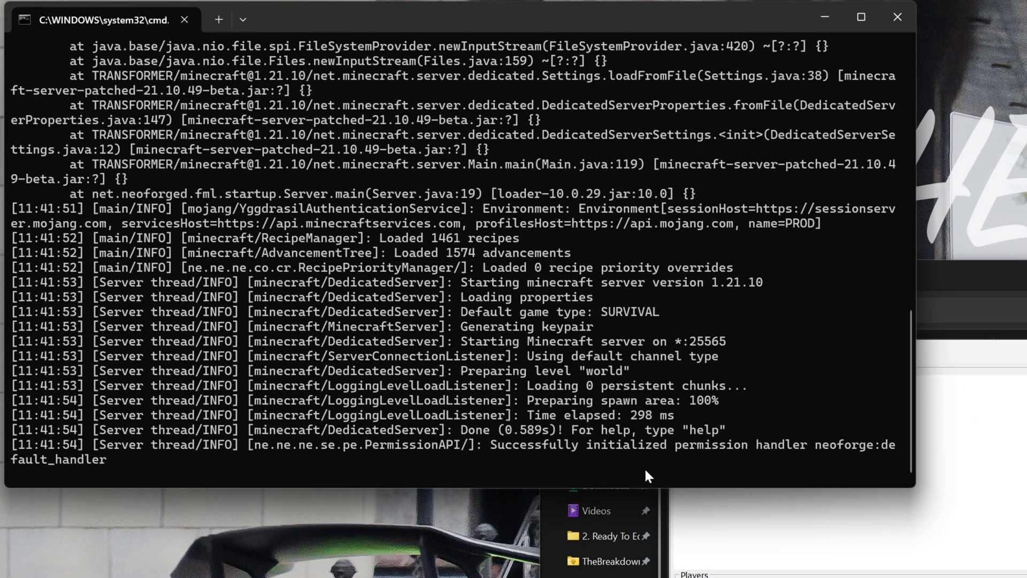
text(stop)
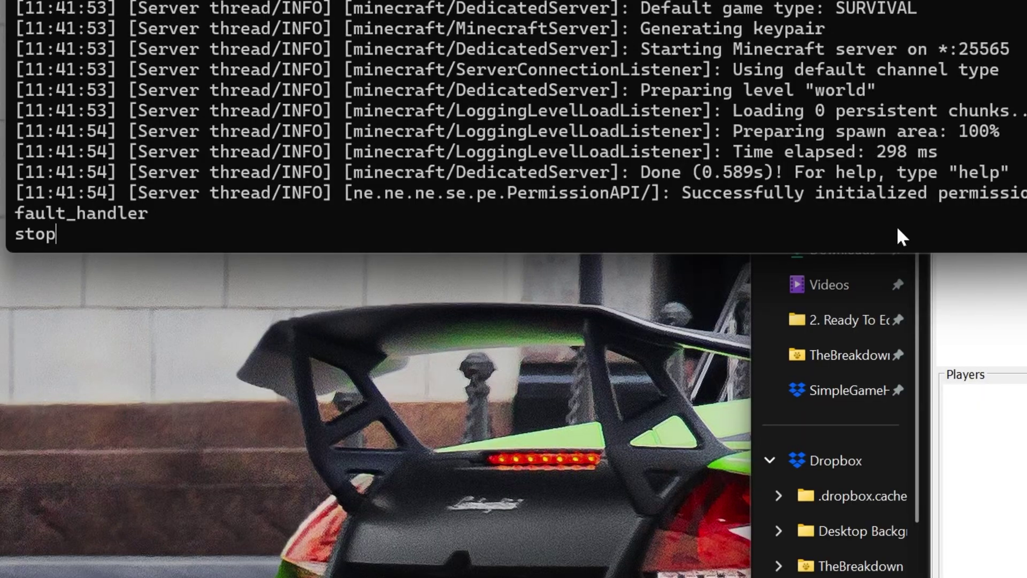
key(Return)
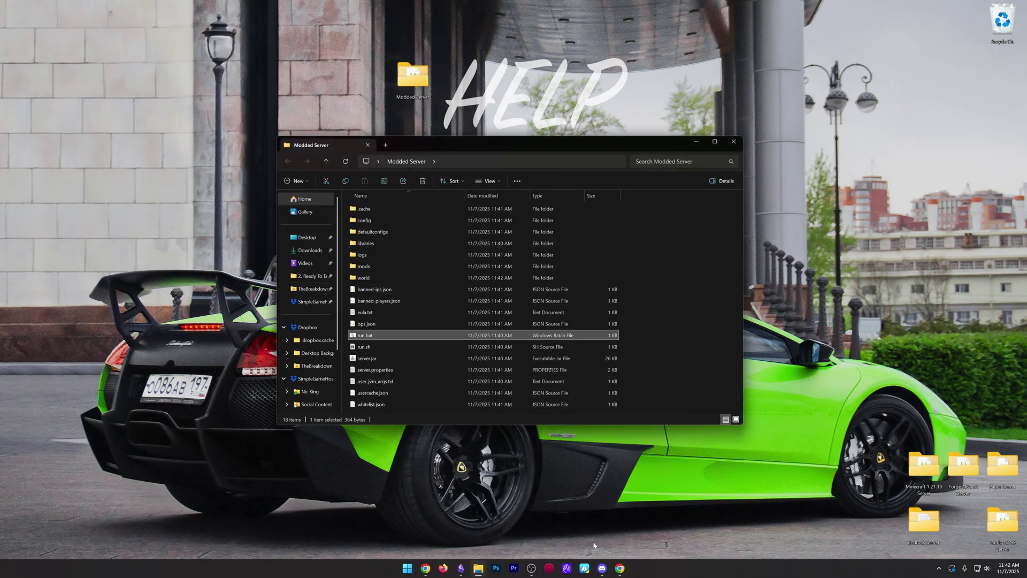
- Switch to Chrome and filter CurseForge's Minecraft mods by the NeoForge mod loader and game version 1.21.10
click(620, 568)
click(556, 9)
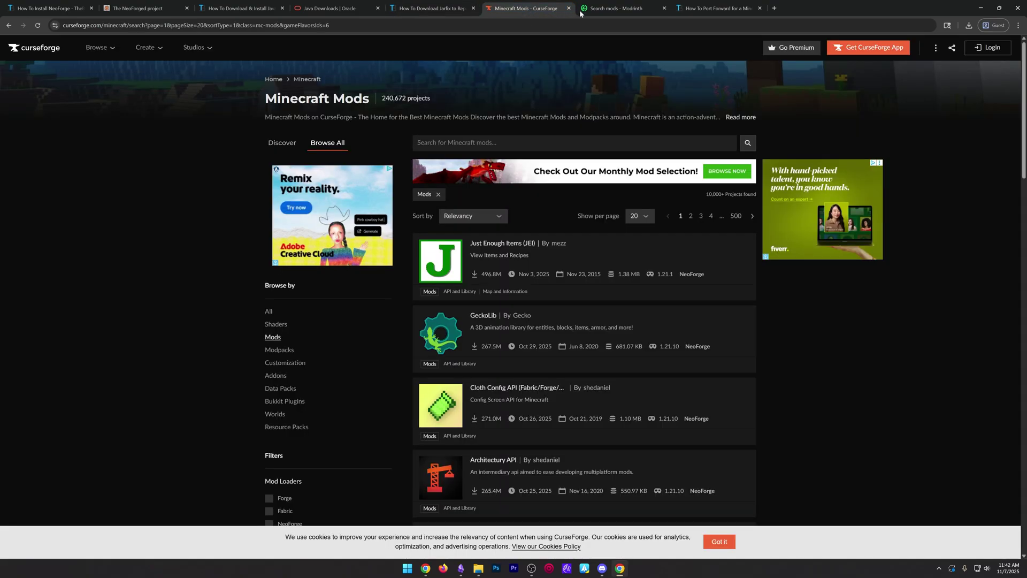
click(582, 11)
click(534, 15)
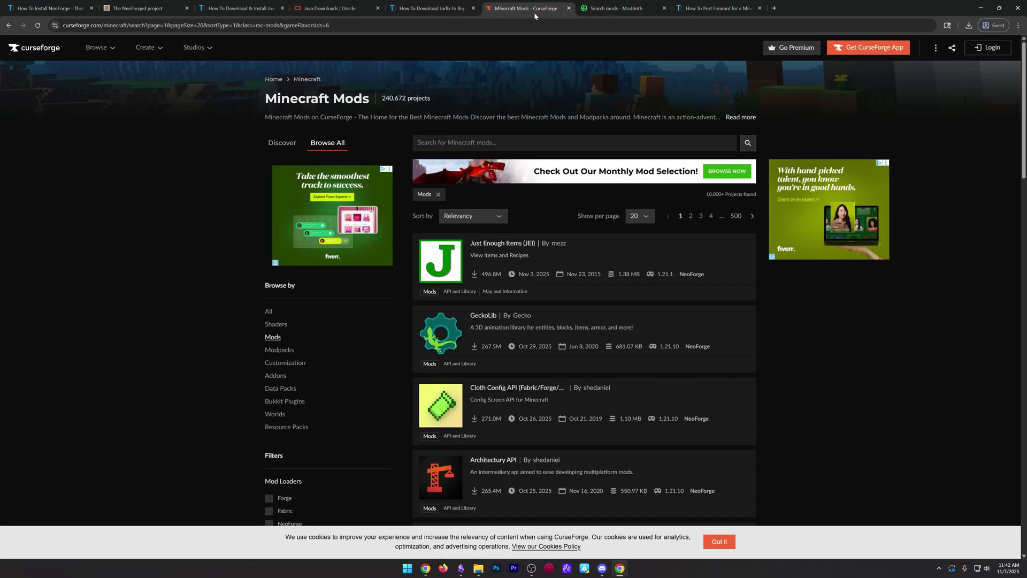
scroll(348, 264, down, 3)
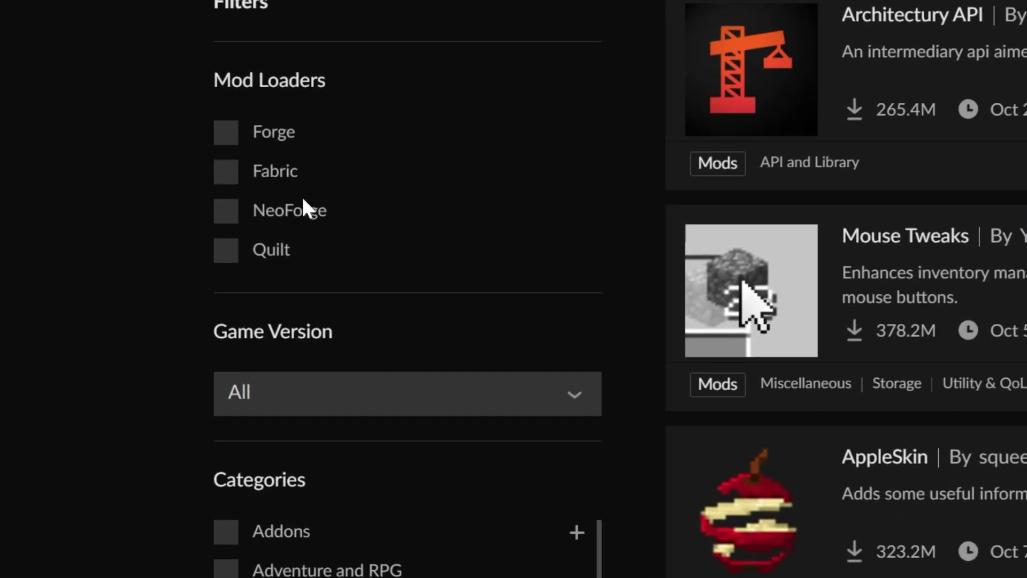
click(294, 363)
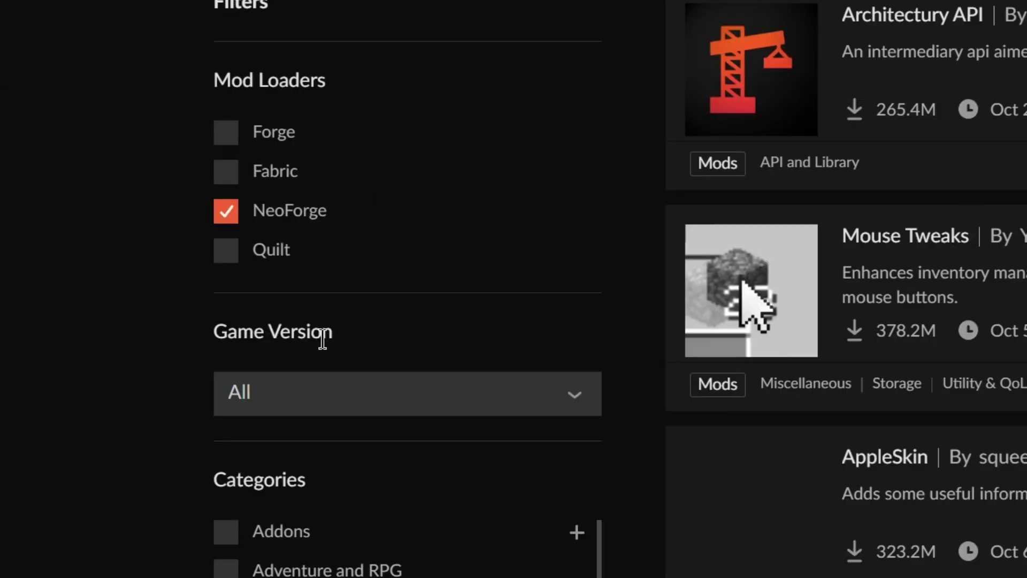
click(334, 393)
click(335, 431)
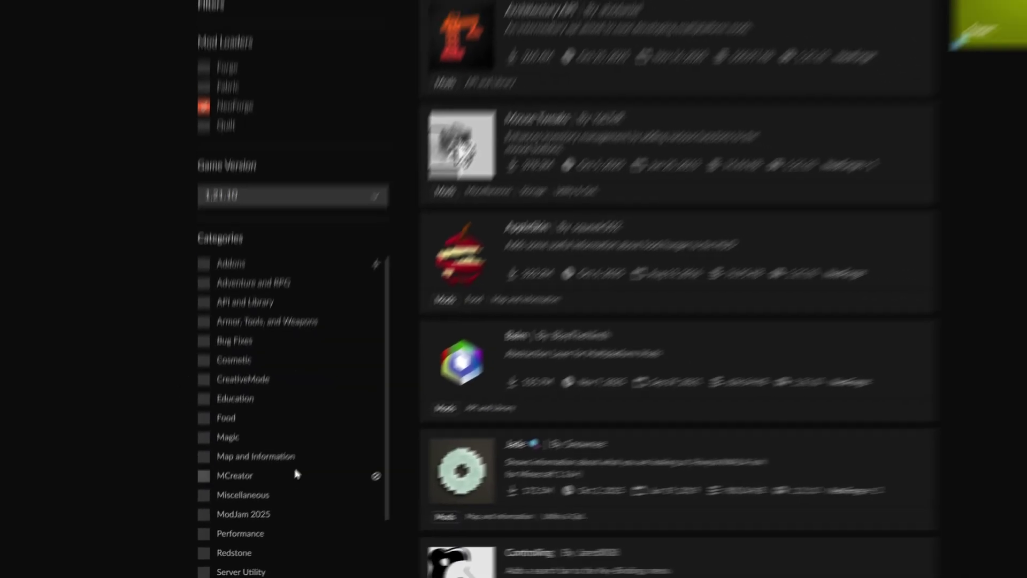
- Open the Waystones mod's file list and filter it to NeoForge and game version 1.21.10
scroll(293, 451, down, 2)
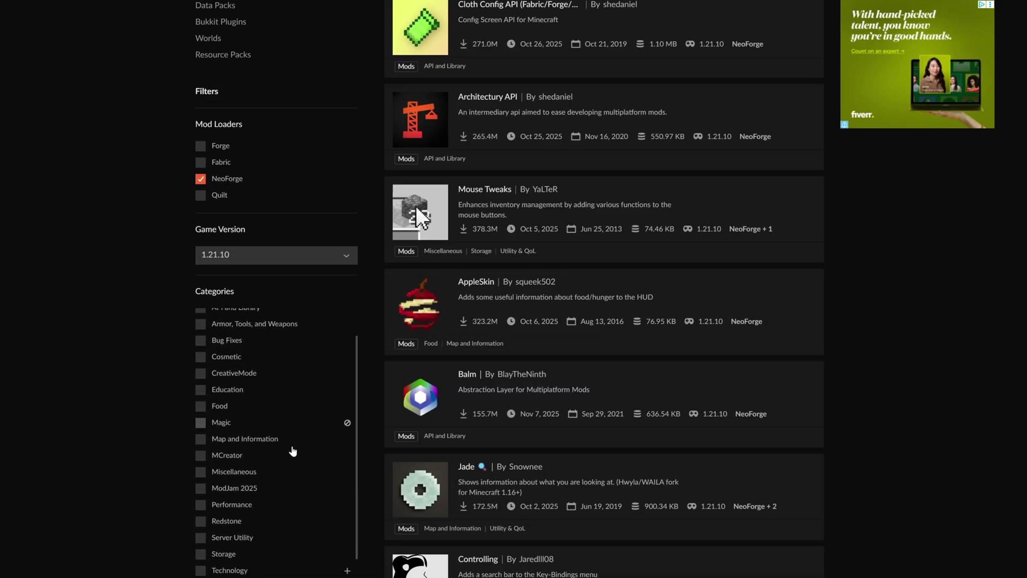
scroll(369, 423, down, 8)
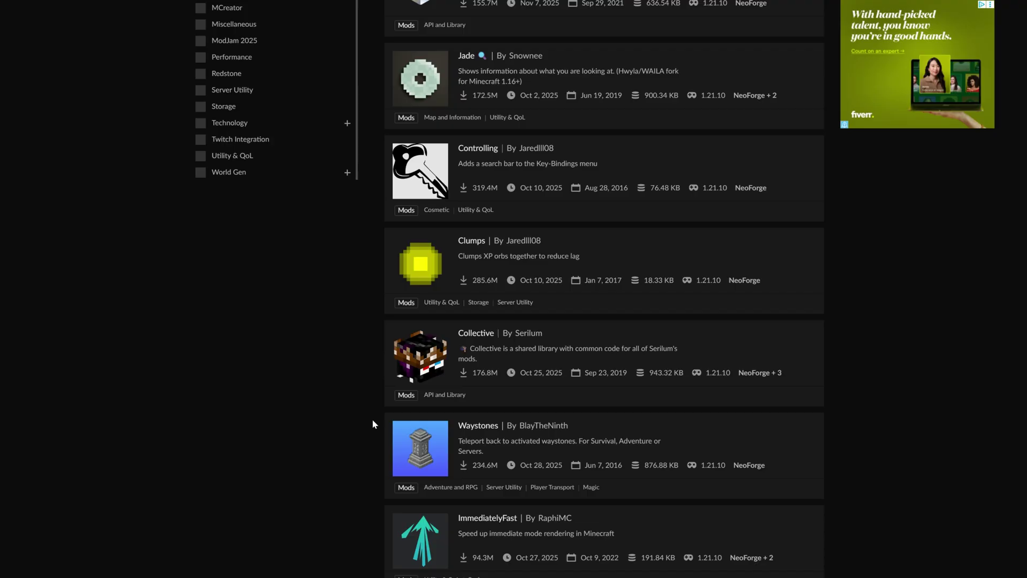
click(410, 438)
click(316, 199)
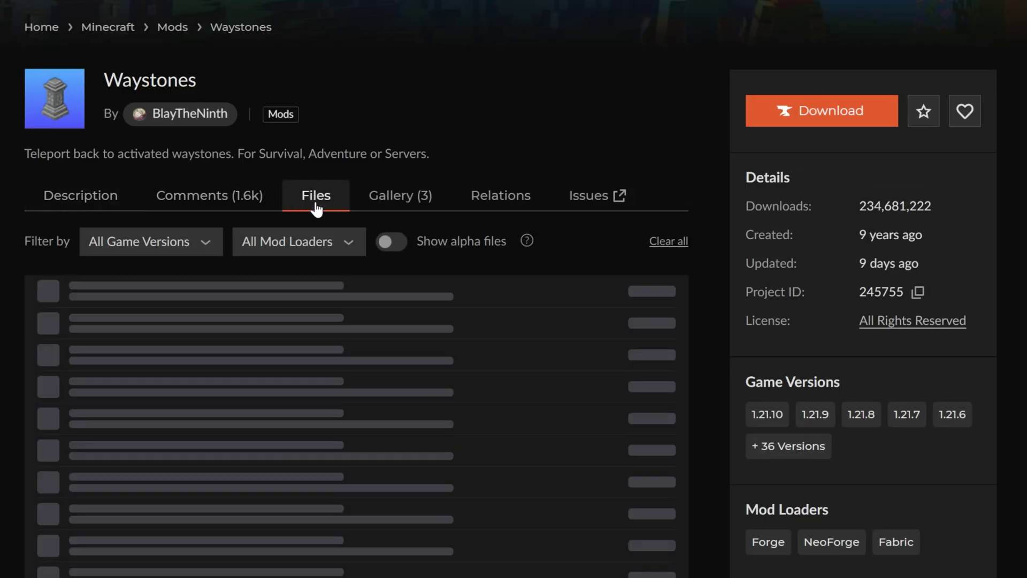
click(291, 241)
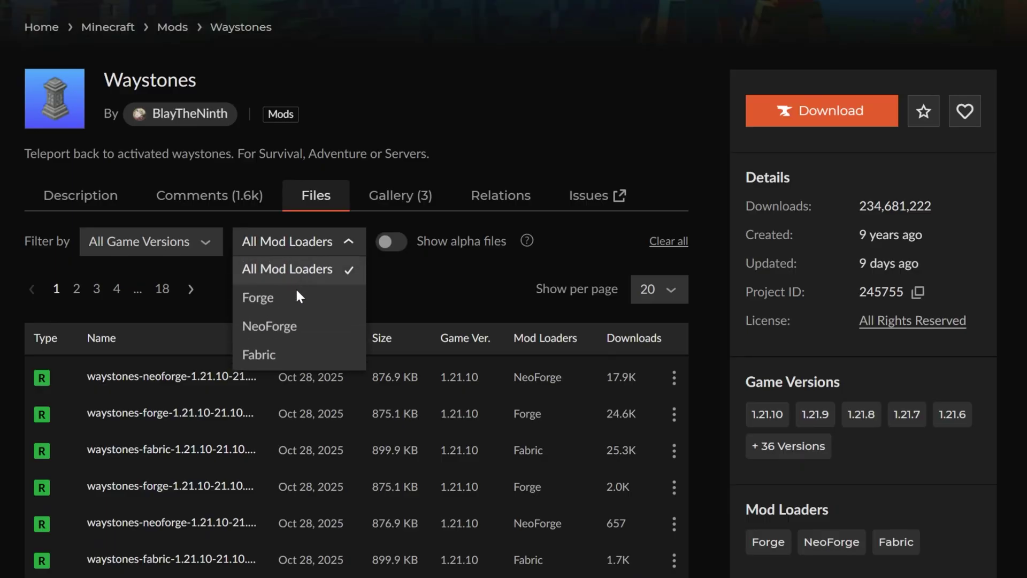
click(294, 325)
click(206, 243)
click(167, 294)
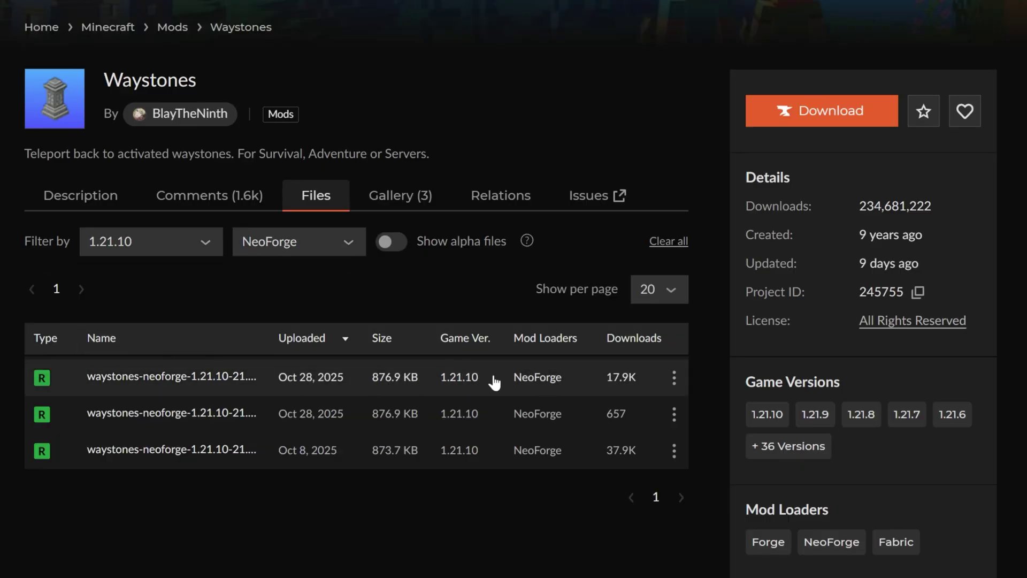
- Check the related projects of waystones-neoforge-1.21.10-21.10.3.jar for dependencies and save the file to the Downloads folder
click(230, 378)
scroll(321, 412, down, 5)
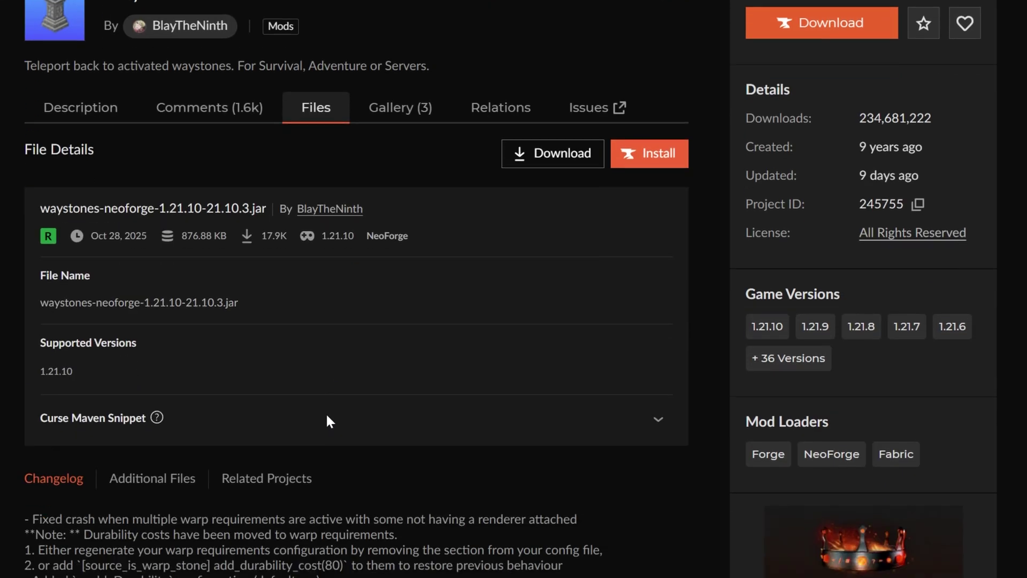
click(274, 338)
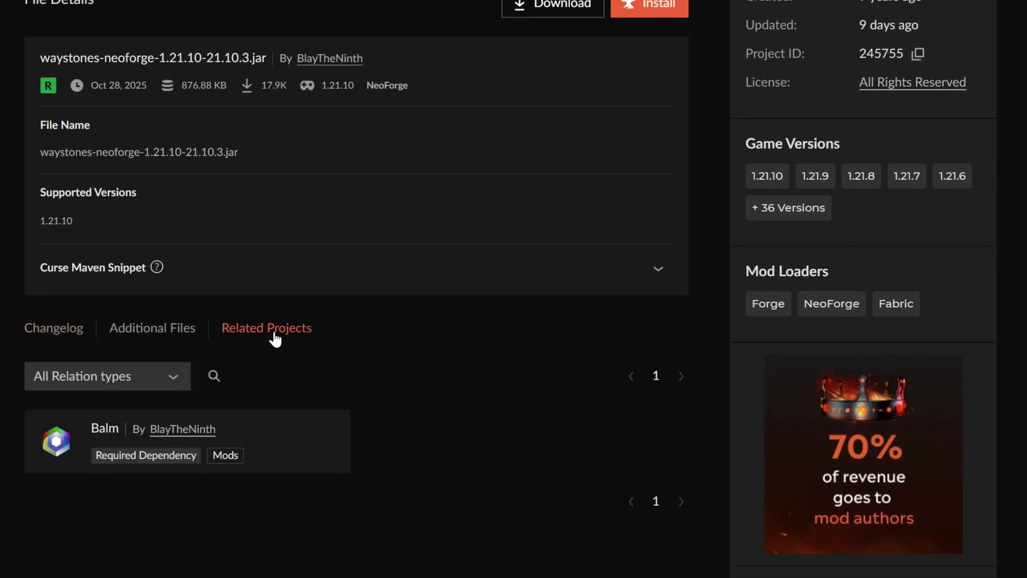
scroll(229, 365, down, 2)
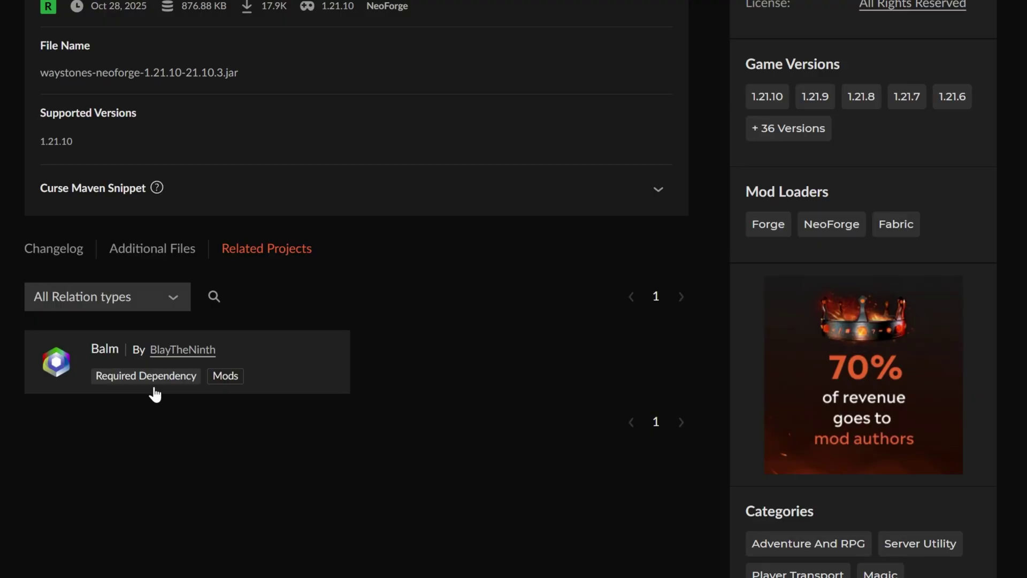
scroll(156, 395, up, 6)
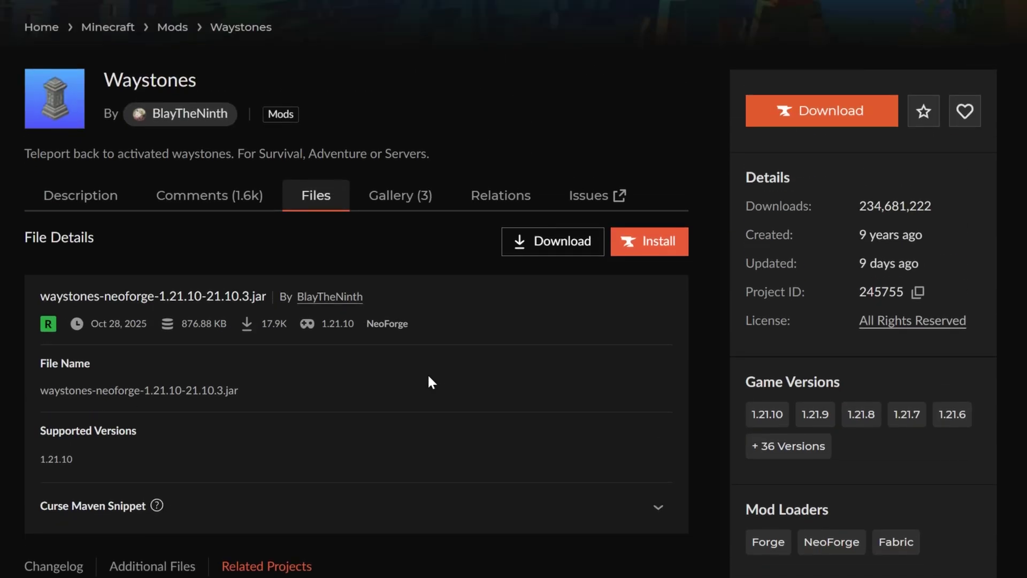
click(509, 252)
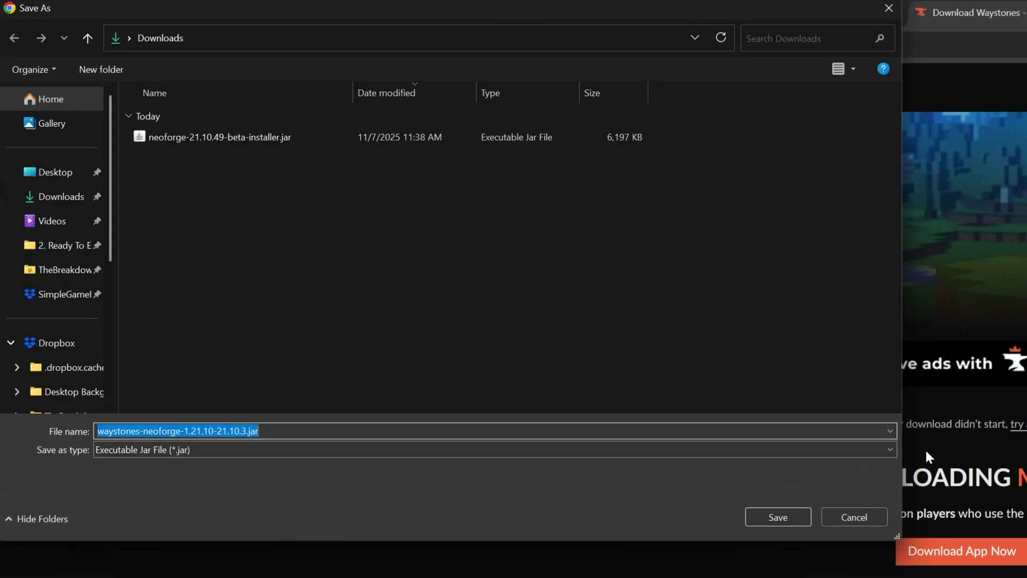
click(794, 511)
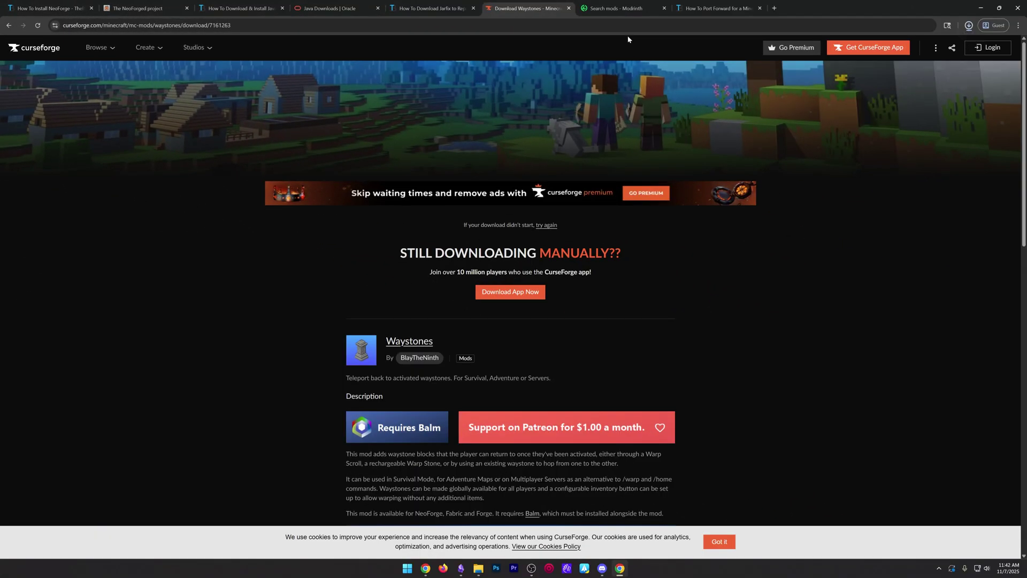
- Search Modrinth's mods for "wayston" and open the Waystones project page
click(624, 13)
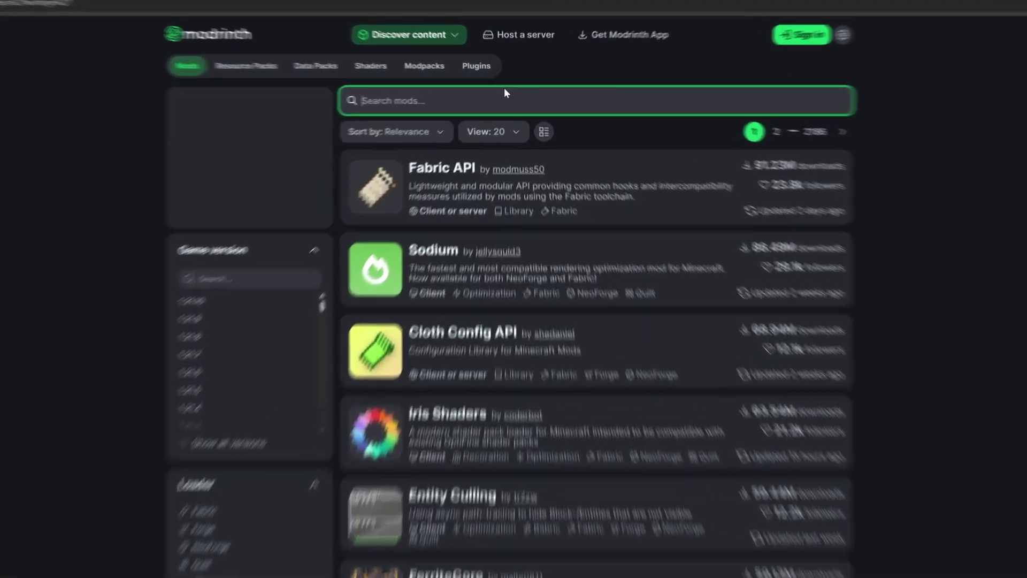
text(wayston)
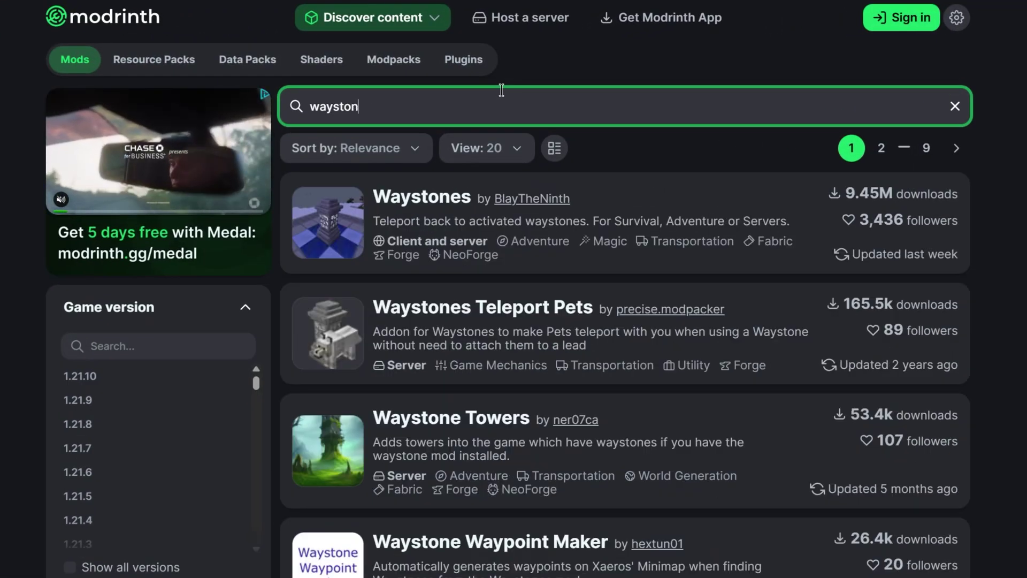
click(406, 197)
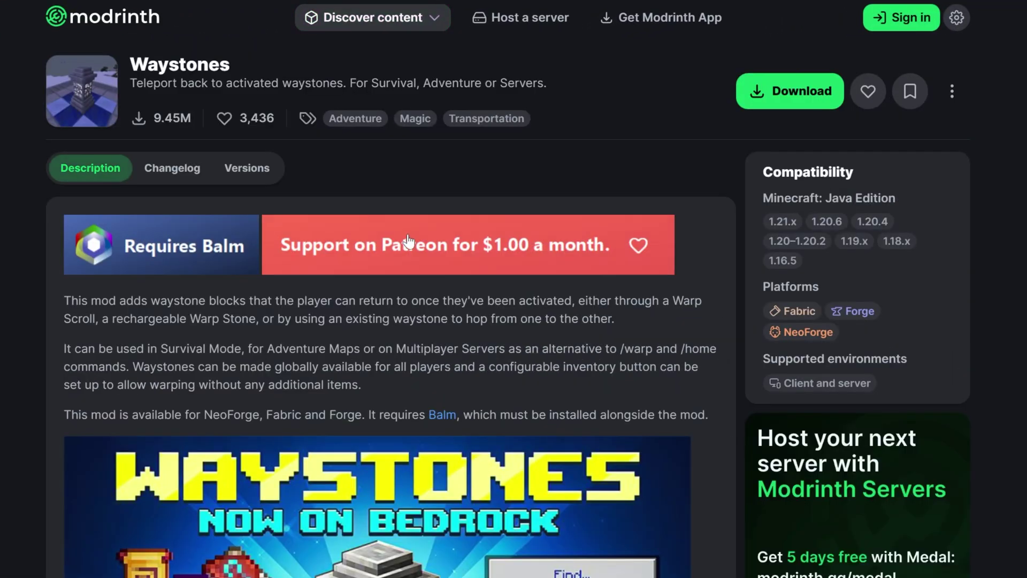
- Open Waystones version 21.10.2+neoforge-1.21.10 from the mod's version list and examine its dependencies
click(233, 169)
scroll(231, 182, down, 2)
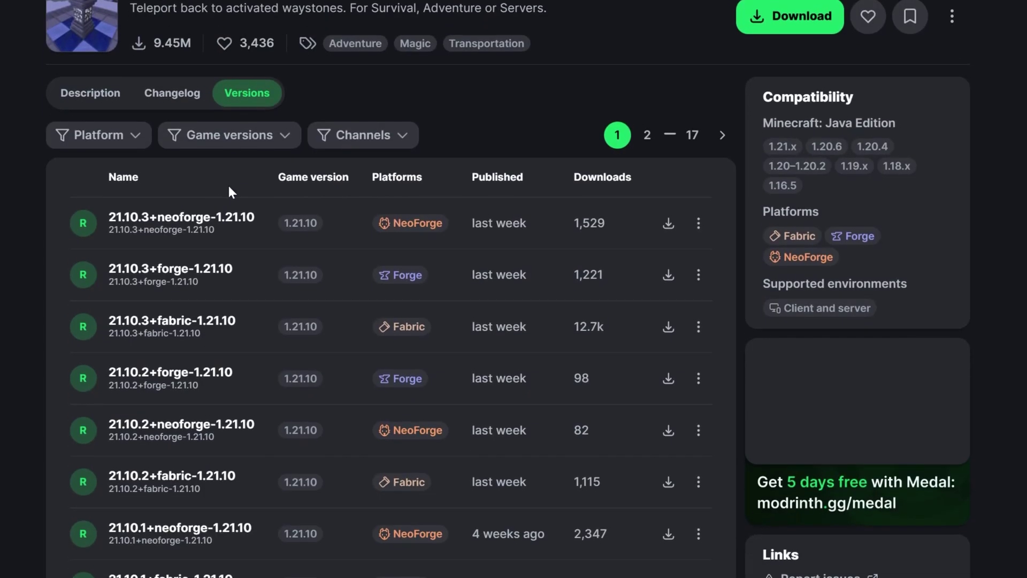
click(185, 434)
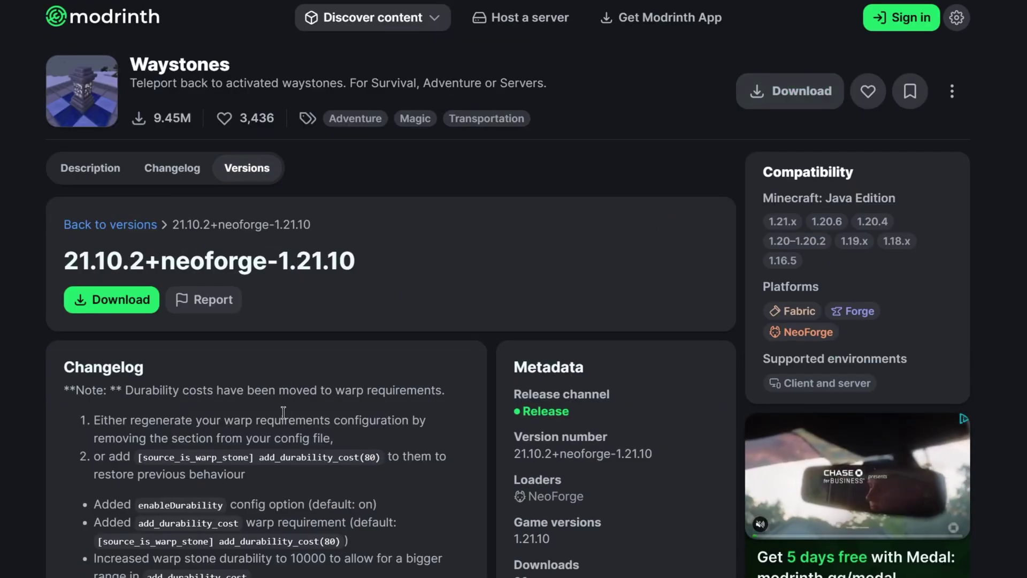
scroll(255, 481, down, 4)
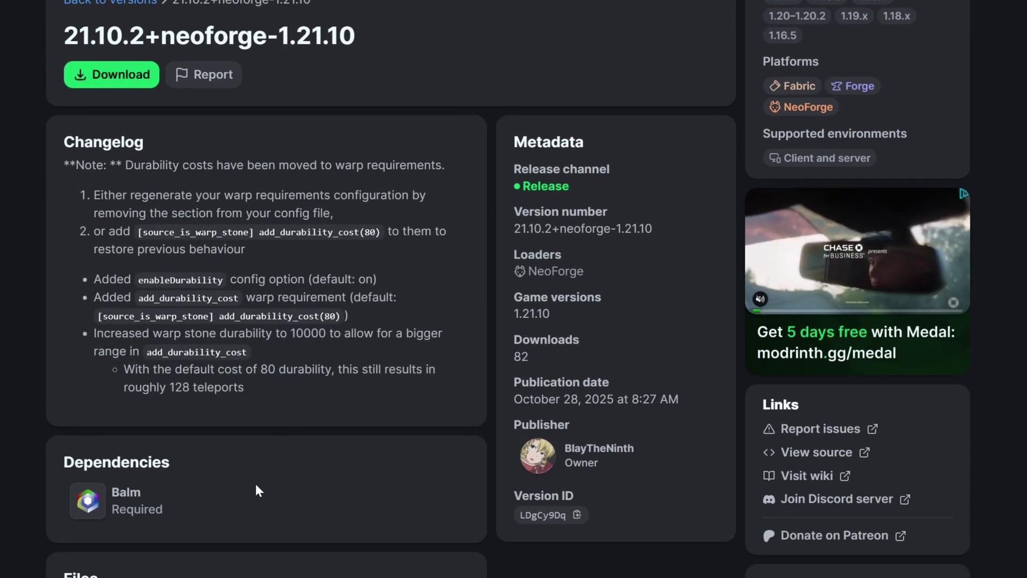
- Open the required Balm dependency's version list and filter it to game version 1.21.10 and NeoForge
click(127, 510)
click(258, 172)
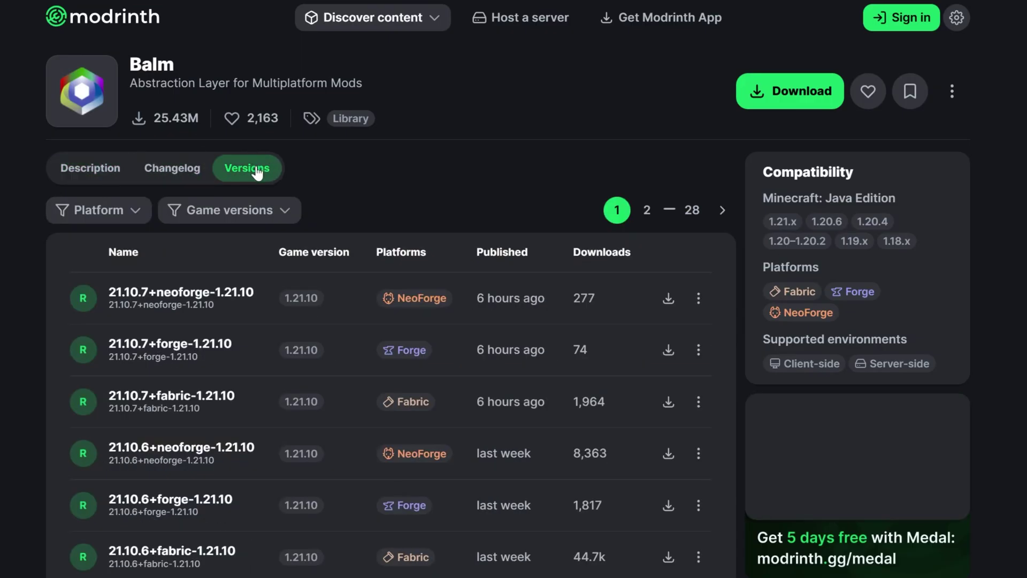
click(239, 212)
click(117, 278)
click(102, 210)
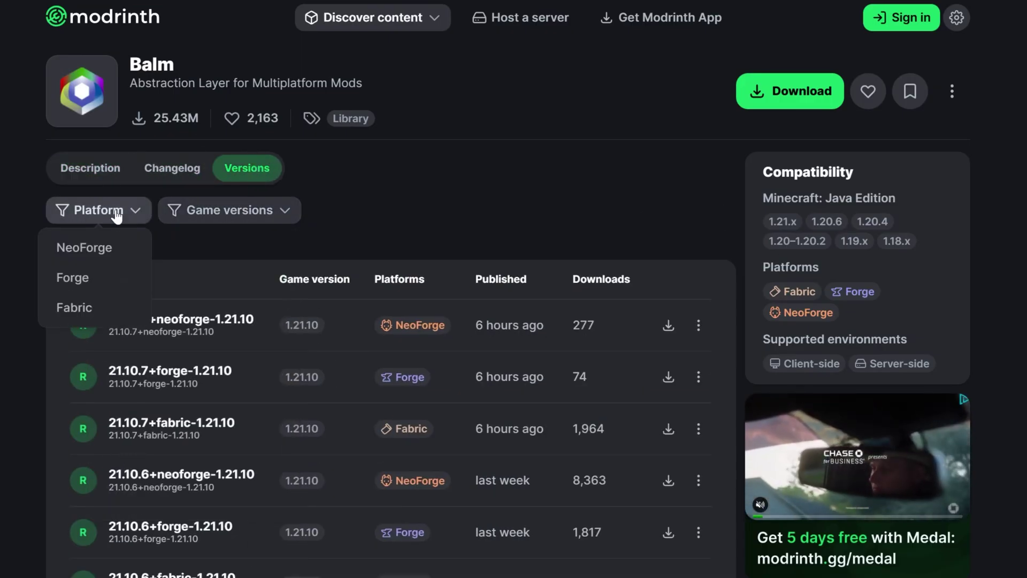
click(124, 251)
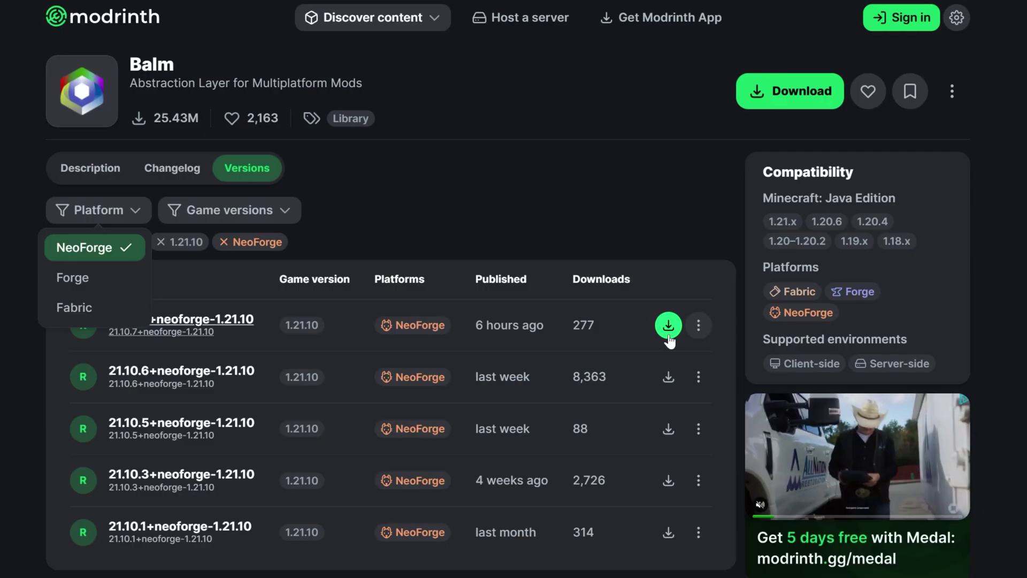
- Download Balm version 21.10.7+neoforge-1.21.10 and save balm-neoforge-1.21.10-21.10.7.jar to the Downloads folder
click(668, 327)
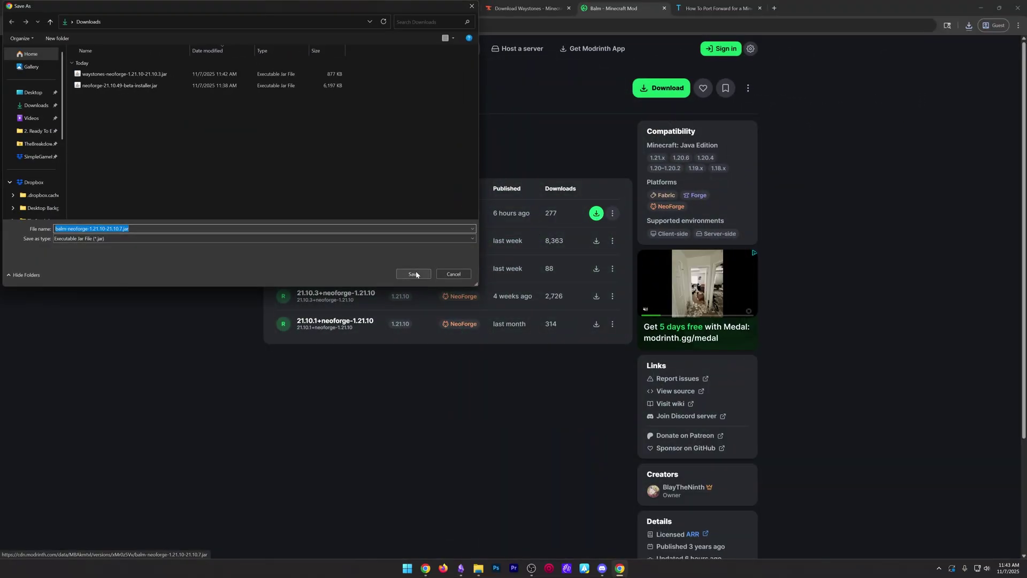
click(414, 274)
key(ctrl+Tab)
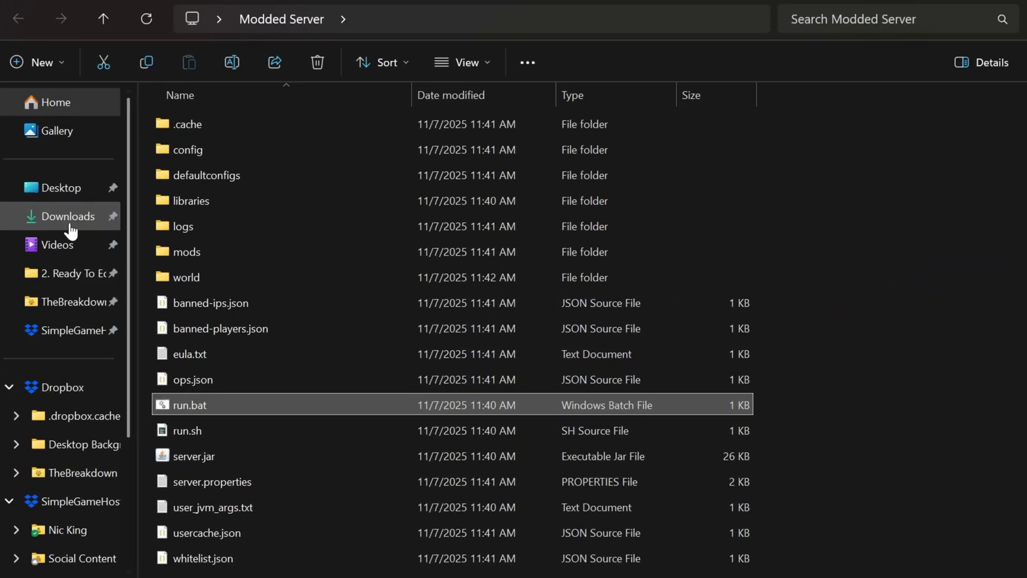
- In File Explorer, move the Balm and Waystones jar files from the Downloads folder to the desktop
click(141, 227)
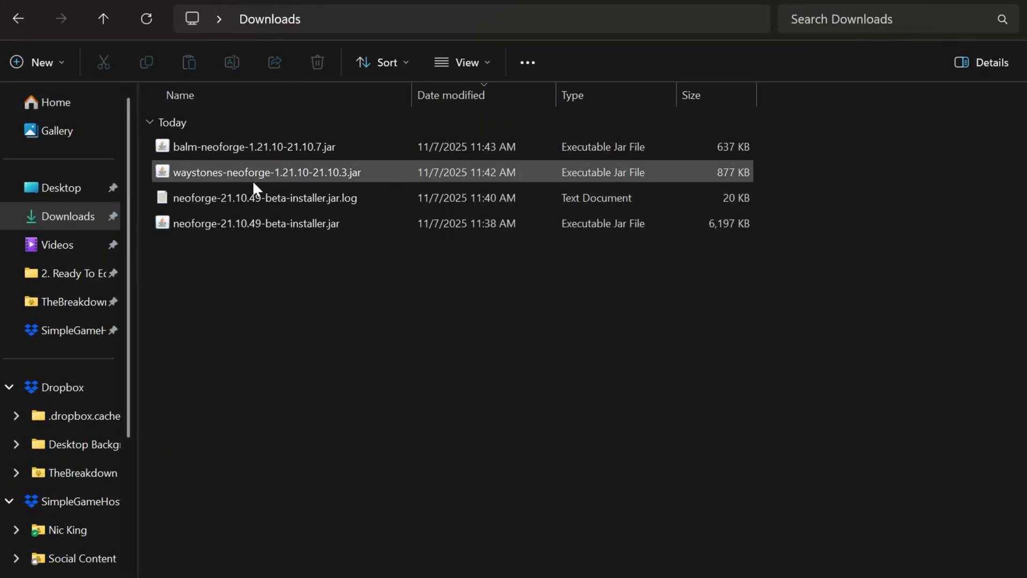
click(292, 193)
click(220, 147)
shift+click(211, 169)
drag(210, 170, 112, 225)
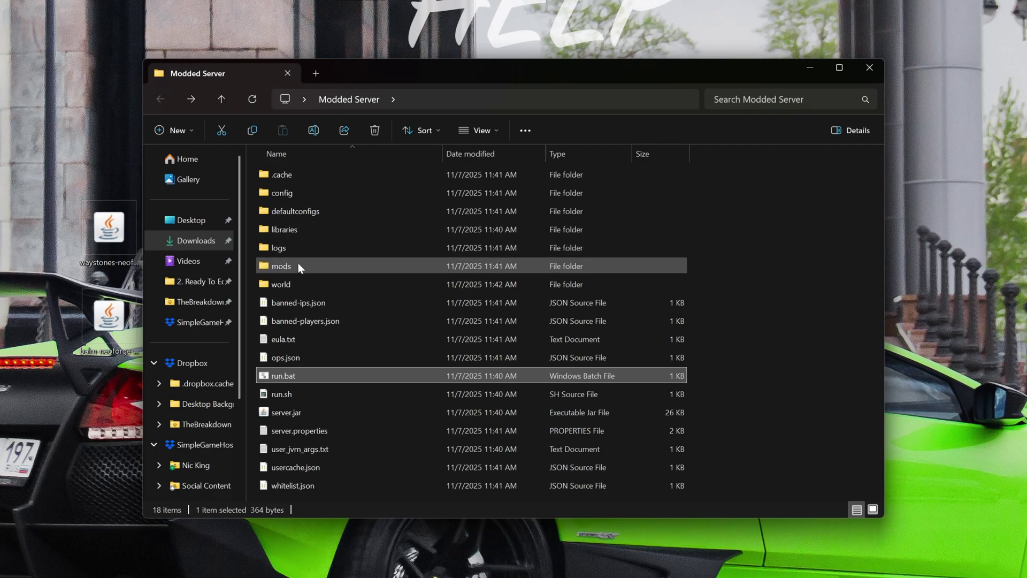
- Move the Waystones and Balm jar files from the desktop into the Modded Server's mods folder
click(308, 266)
double_click(308, 266)
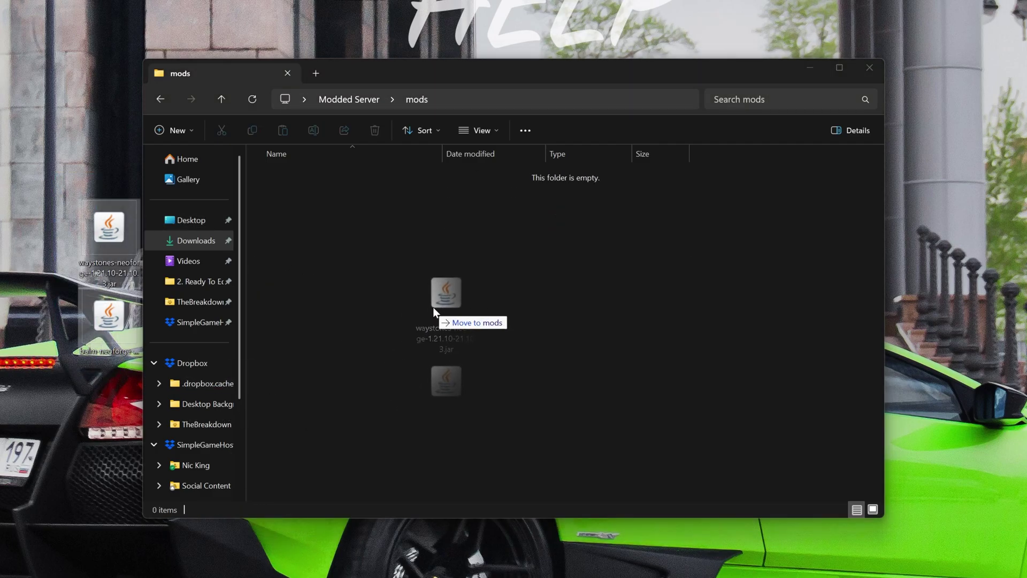
drag(433, 312, 435, 312)
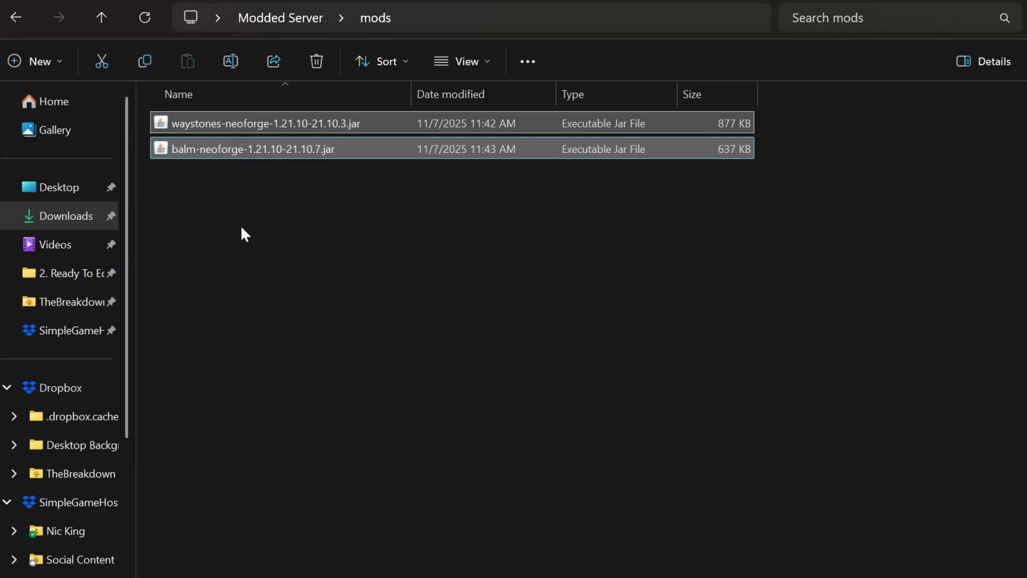
- Copy both mod jar files to the clipboard and start the Modded Server with run.bat
click(151, 64)
right_click(717, 353)
key(alt+Left)
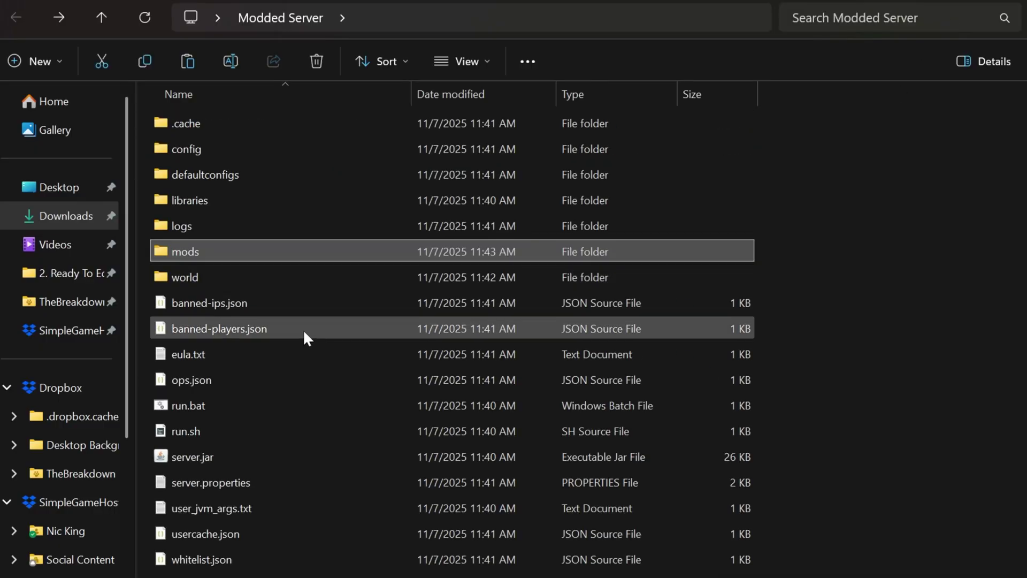
double_click(253, 408)
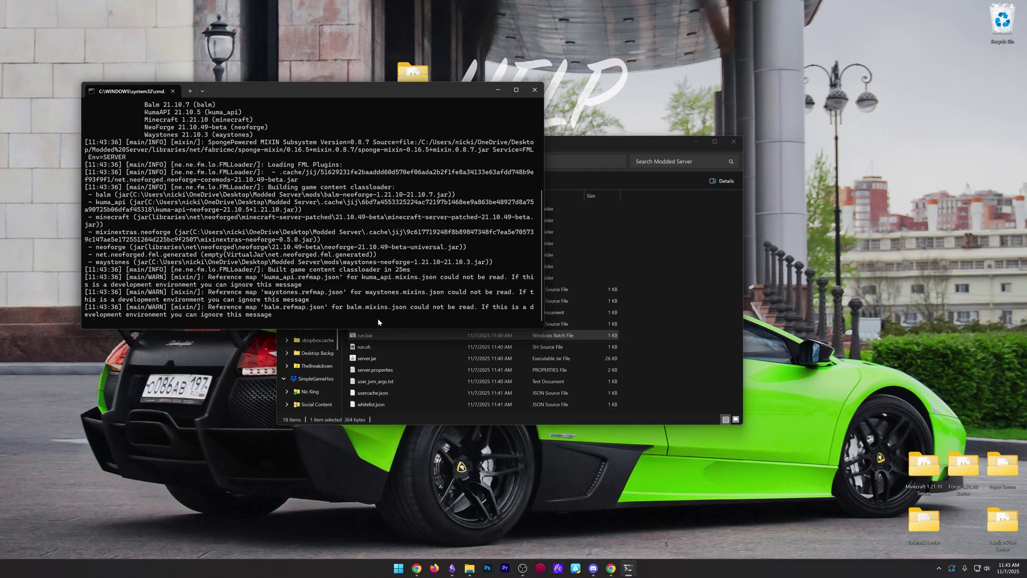
- Start the Minecraft Launcher and open the game folder of the NeoForge installation (neoforge-21.10.49-beta)
click(398, 567)
click(533, 425)
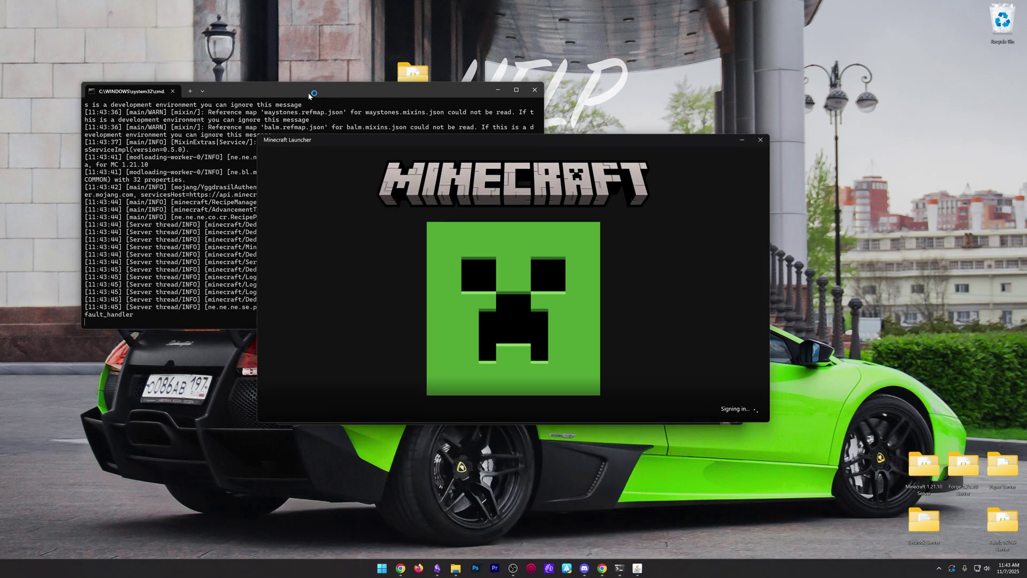
drag(309, 95, 231, 16)
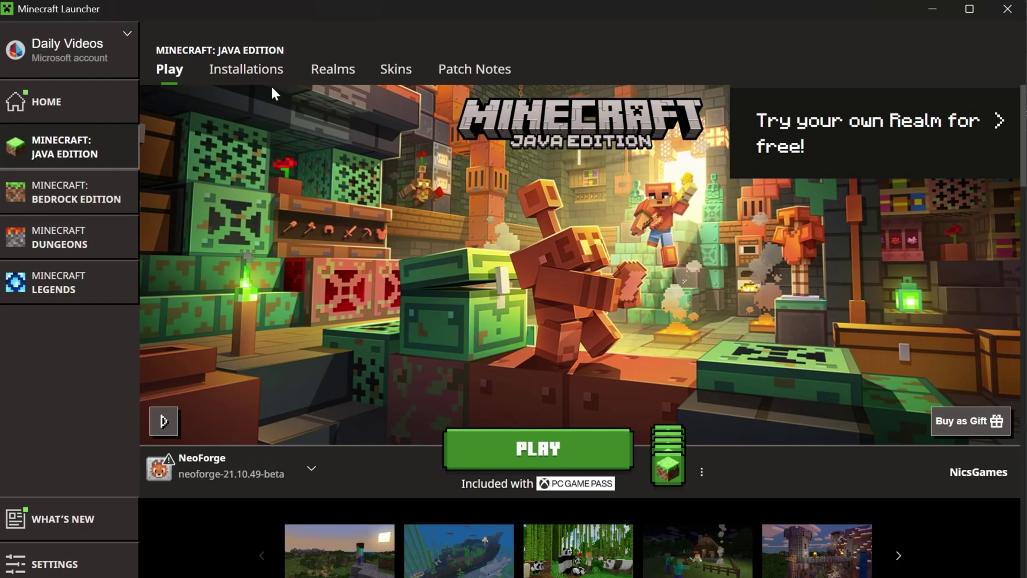
click(259, 75)
mouse_move(310, 343)
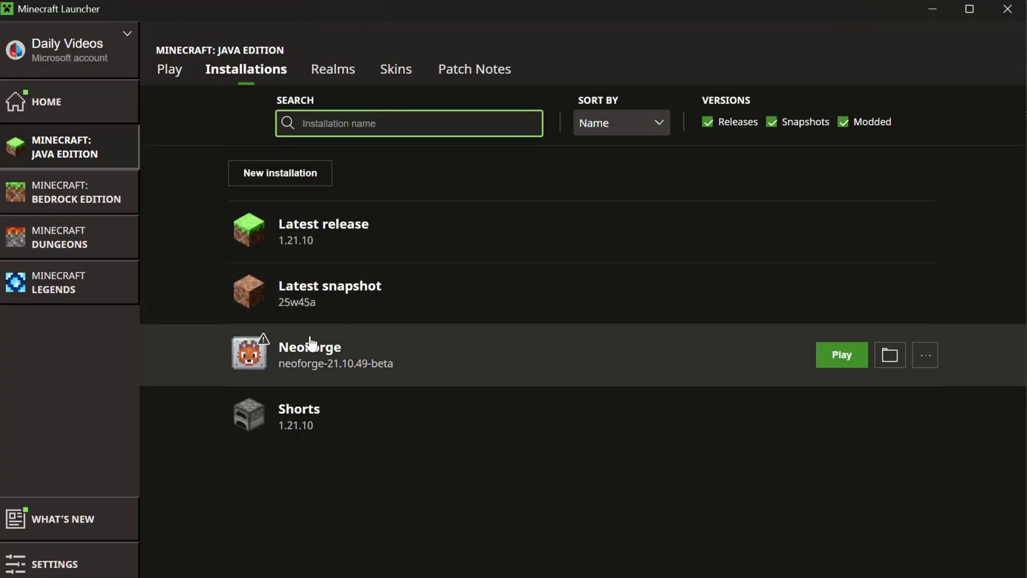
click(889, 353)
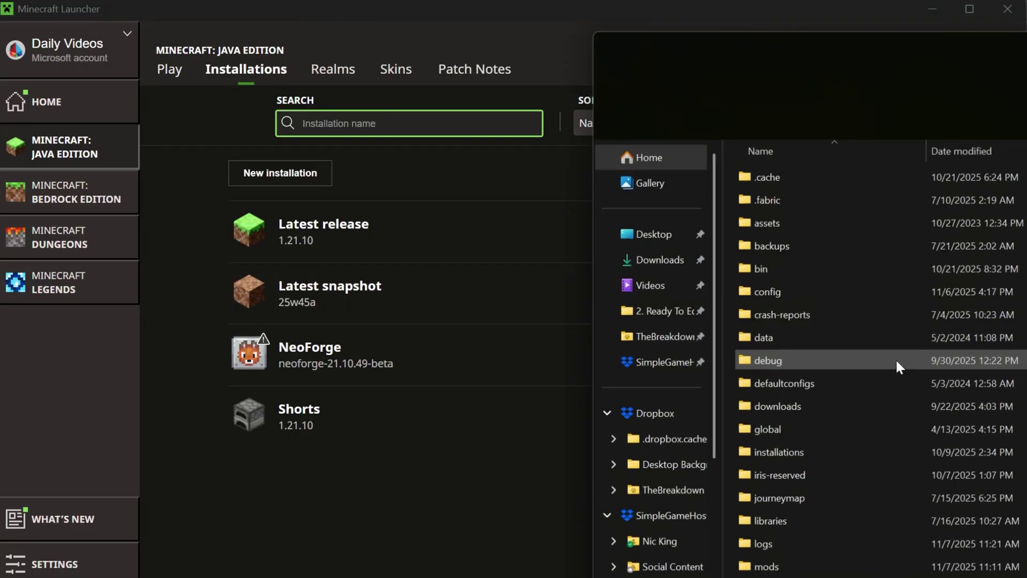
- Paste the copied Waystones and Balm jar files into the mods folder inside .minecraft
drag(874, 48, 422, 30)
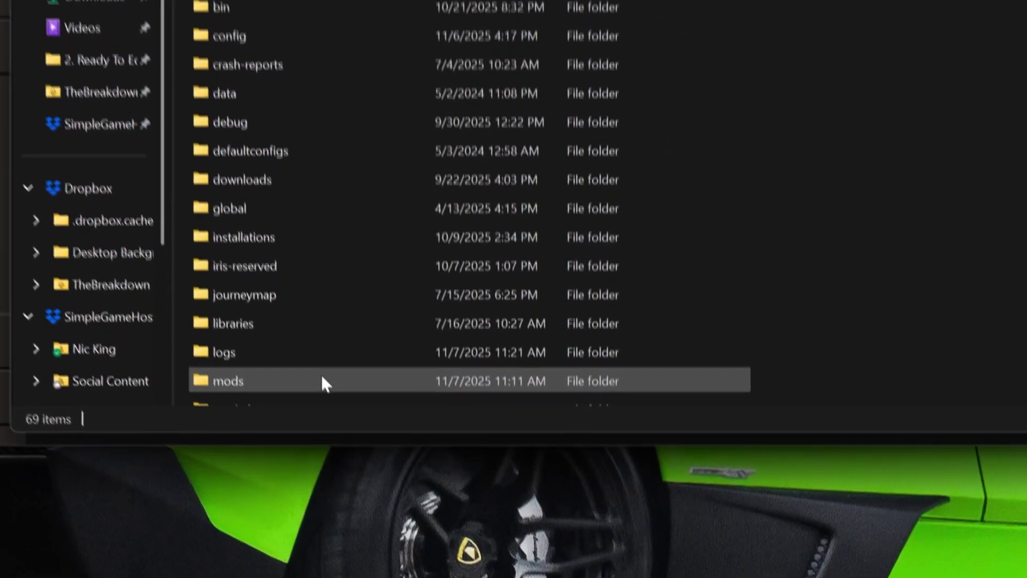
click(378, 548)
double_click(311, 345)
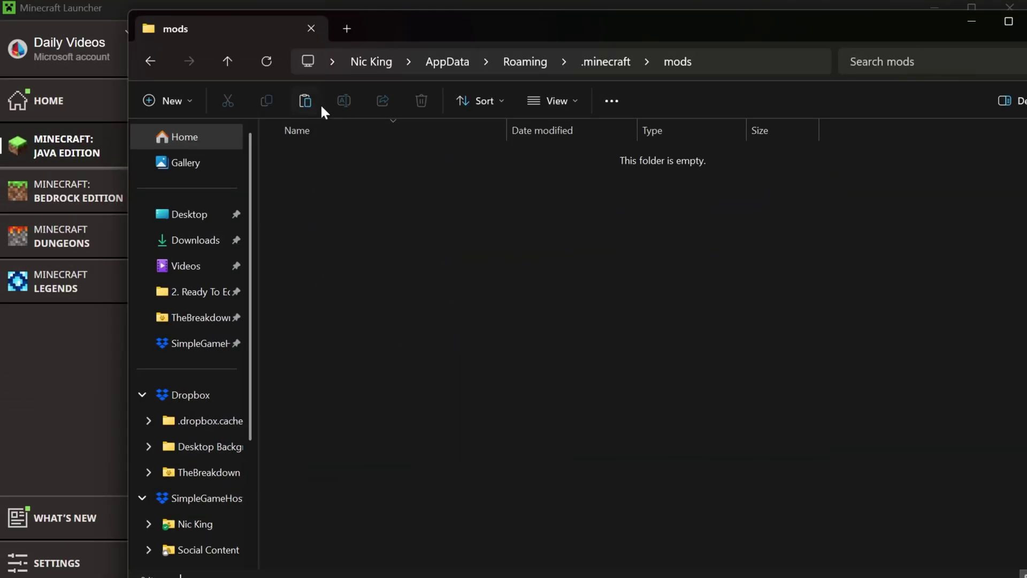
click(317, 102)
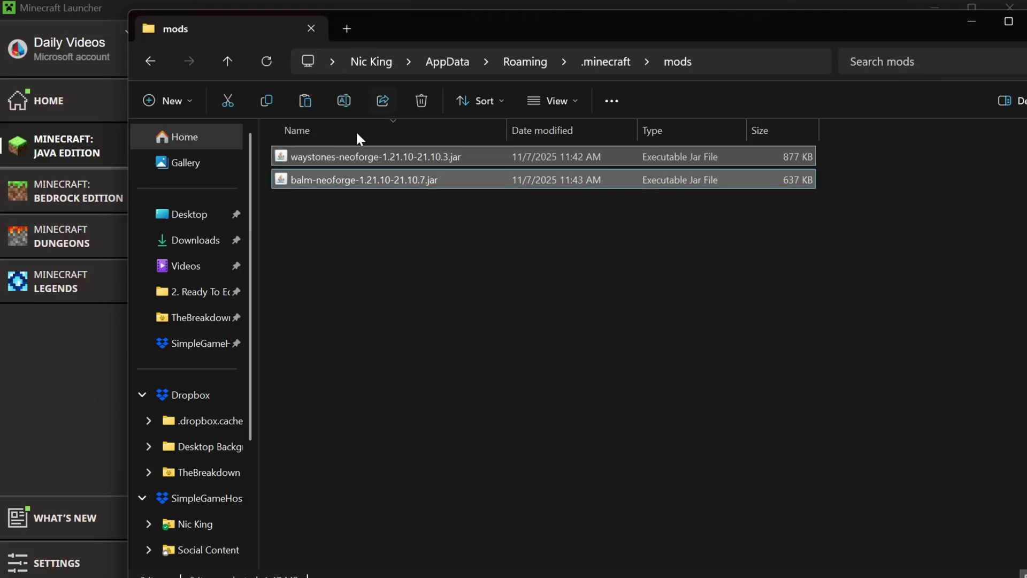
click(376, 206)
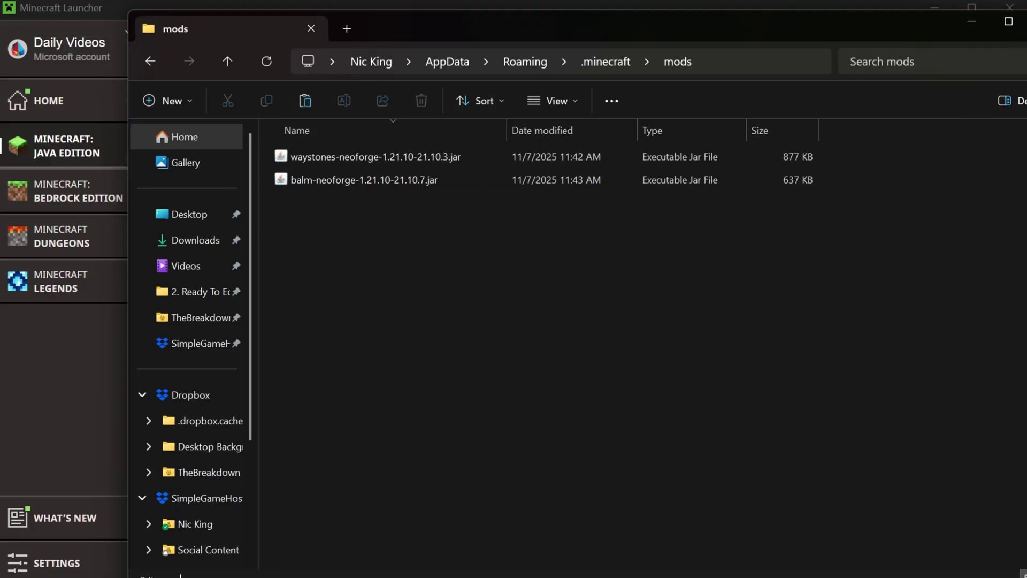
- Set the NeoForge installation's resolution to 2560 x 1440 in the Minecraft Launcher and save it
key(alt+Tab)
click(539, 358)
click(375, 408)
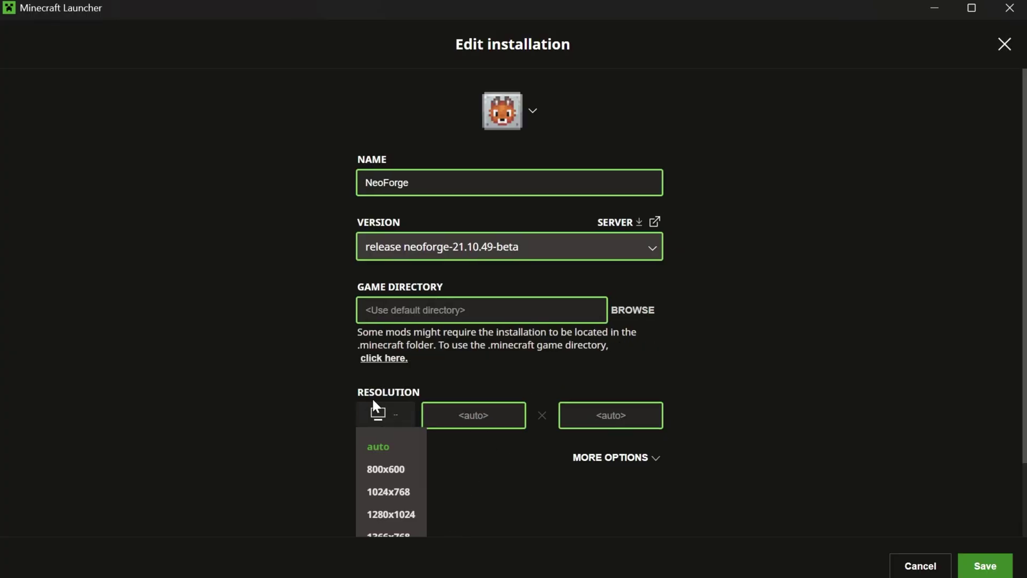
scroll(400, 529, down, 3)
click(403, 518)
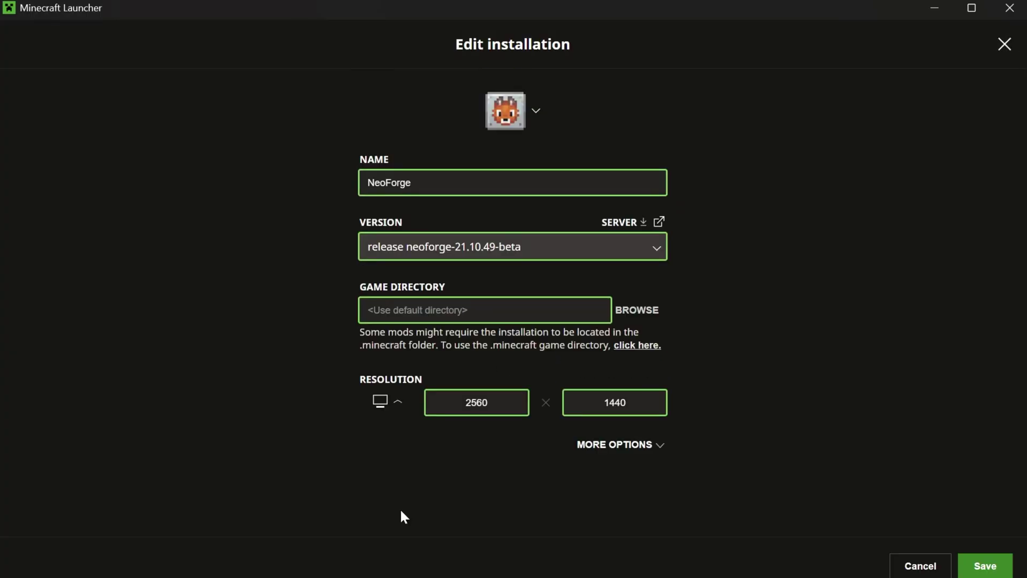
click(974, 567)
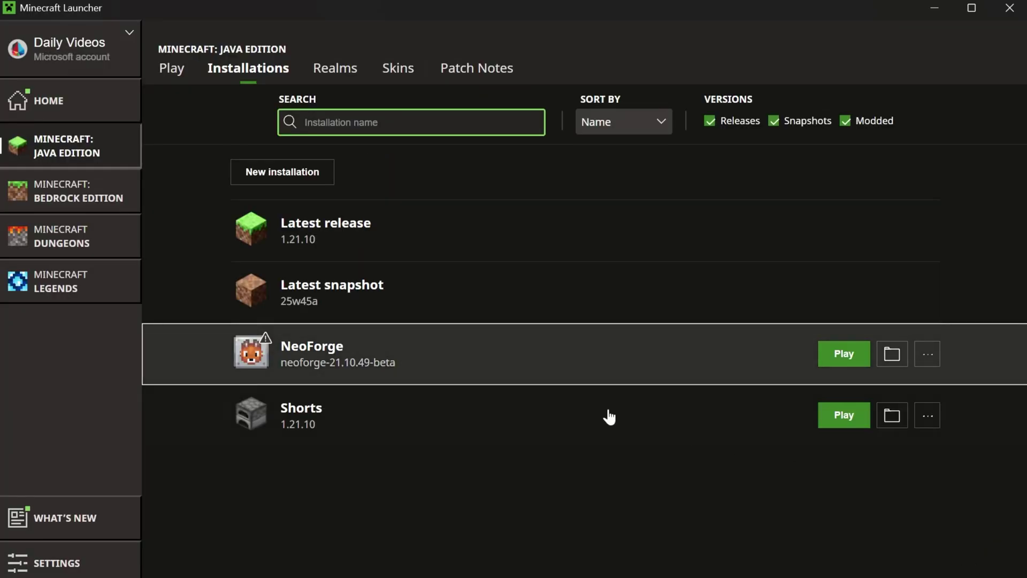
- Play the NeoForge installation and add a multiplayer server named Local Connection with the address localhost
click(847, 357)
click(699, 400)
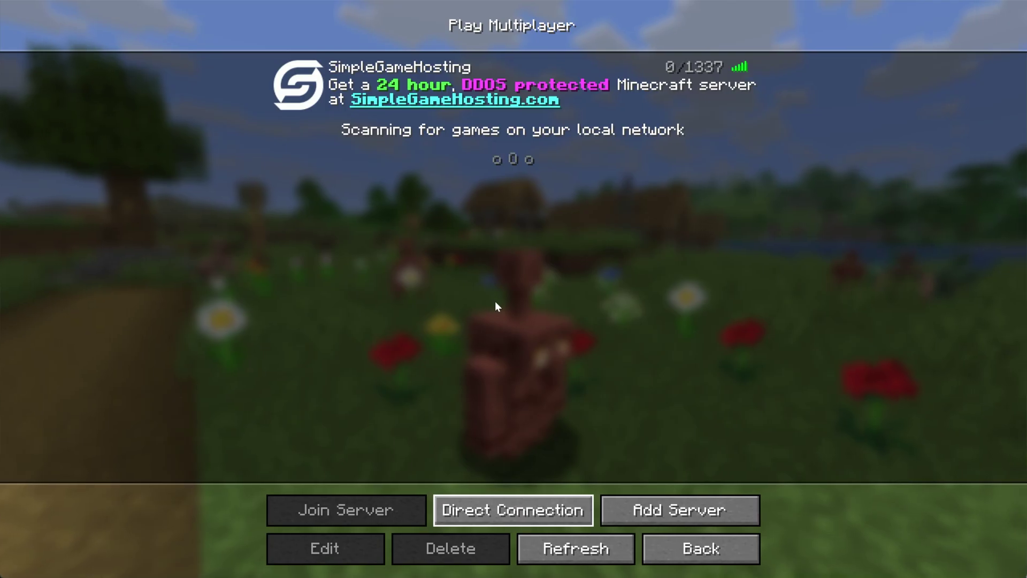
click(634, 503)
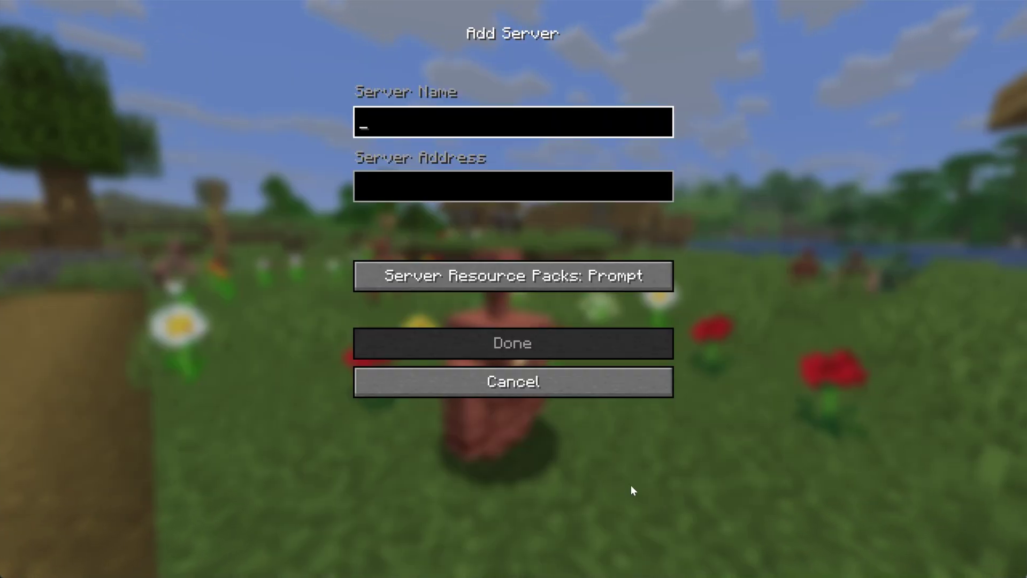
text(Local)
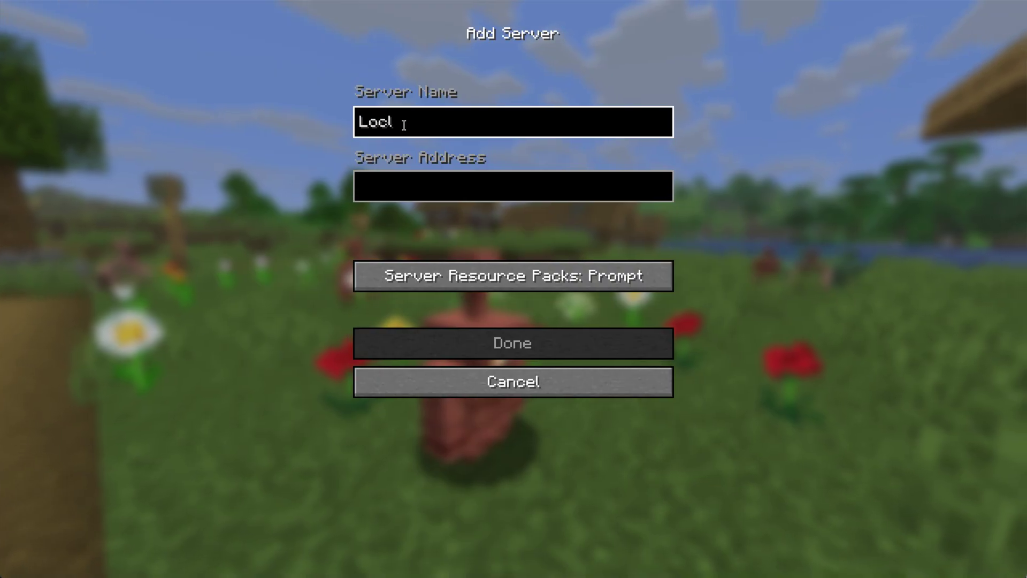
text( Connection)
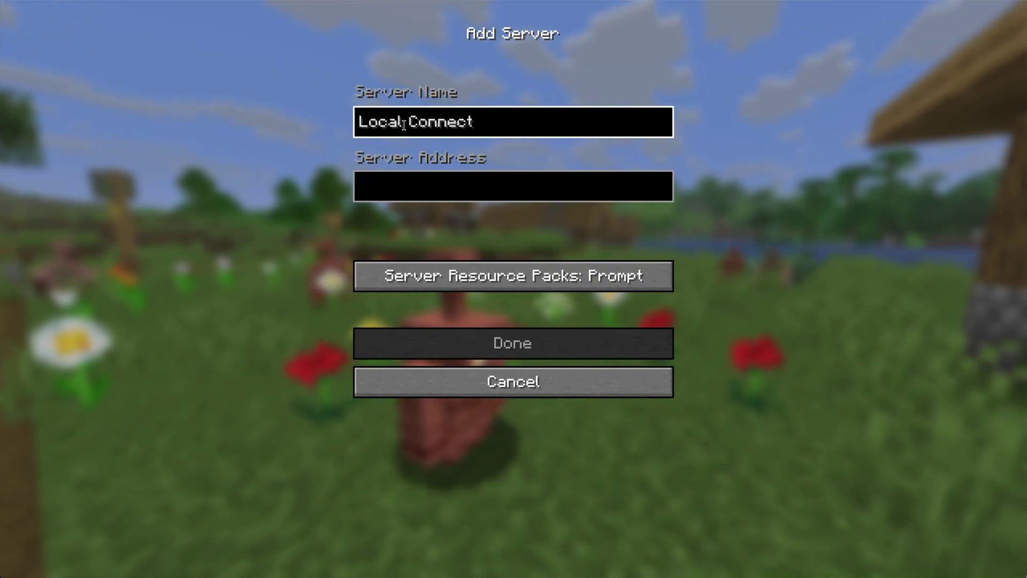
key(Tab)
text(localhost)
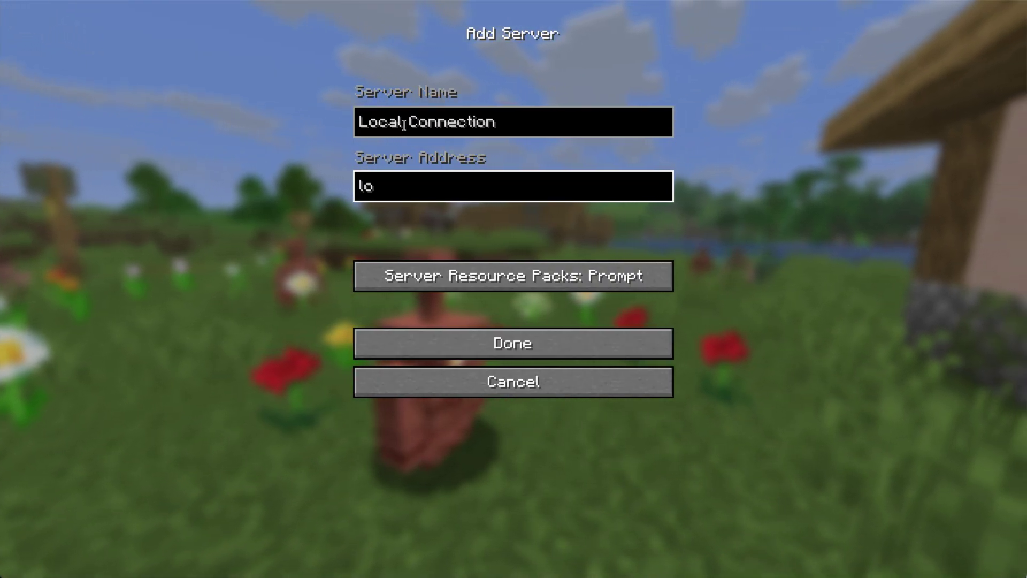
click(455, 354)
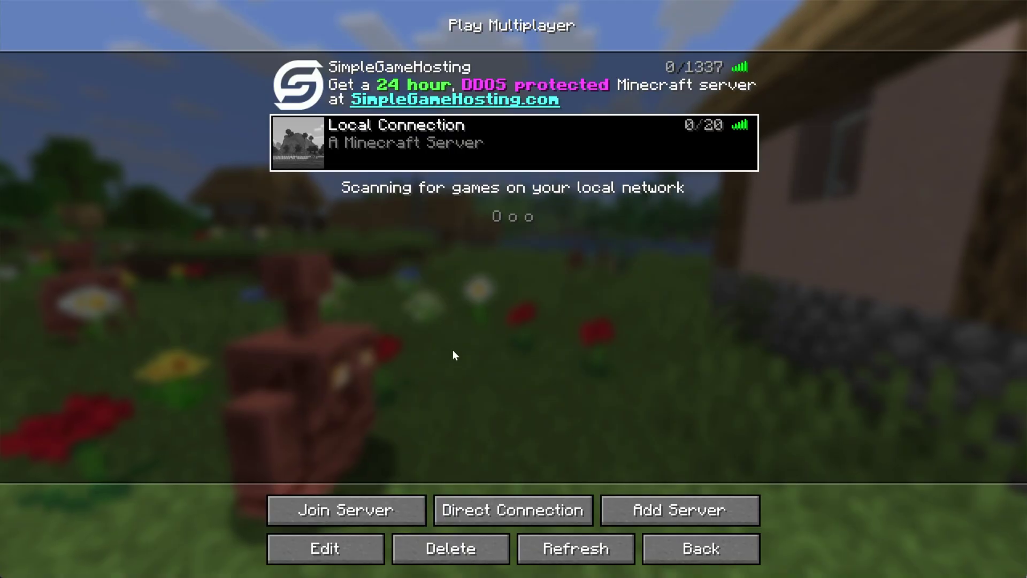
- Join the Local Connection server and walk around the world near the spawn point
click(409, 158)
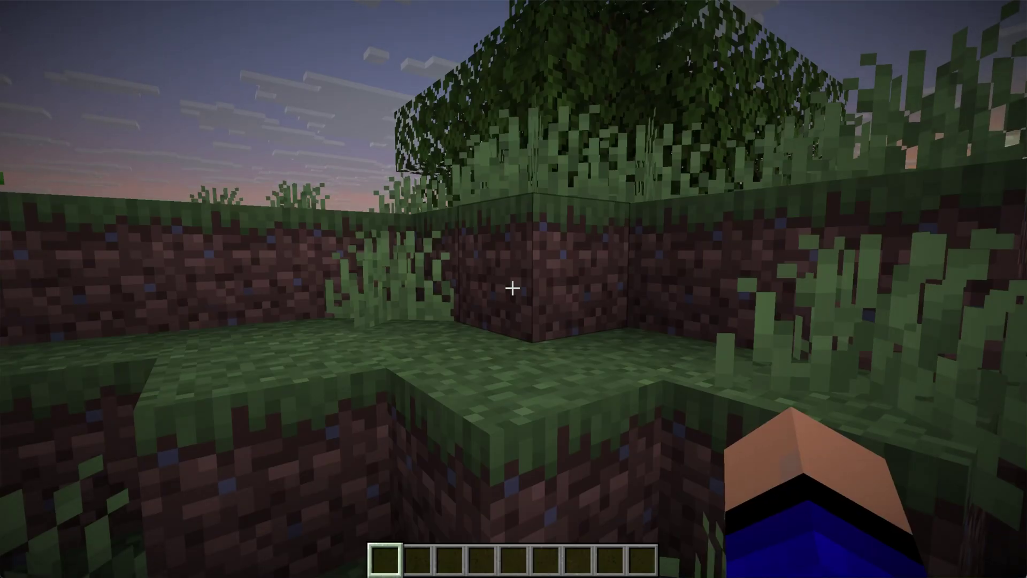
key(w)
key(space)
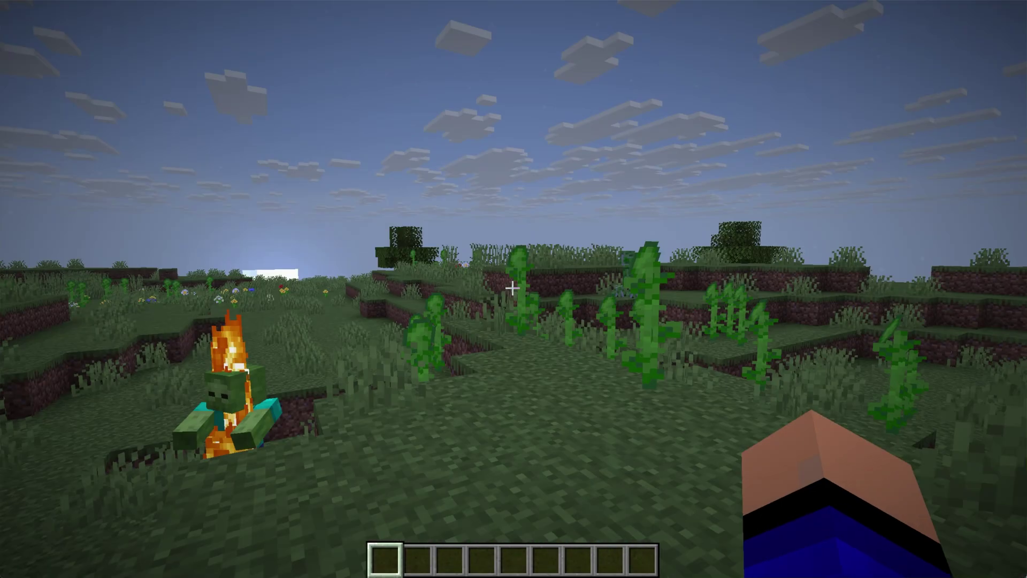
key(w)
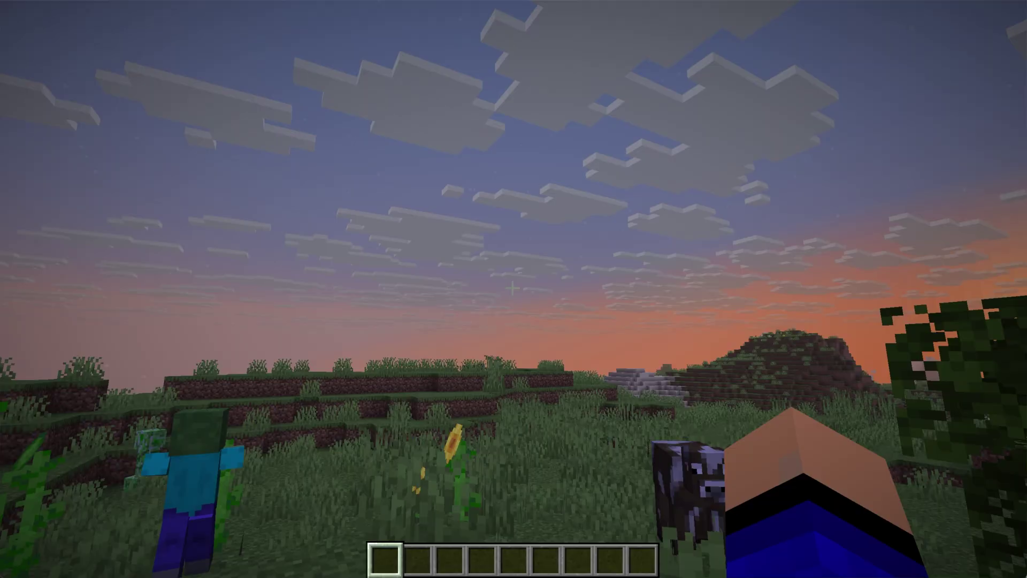
key(w)
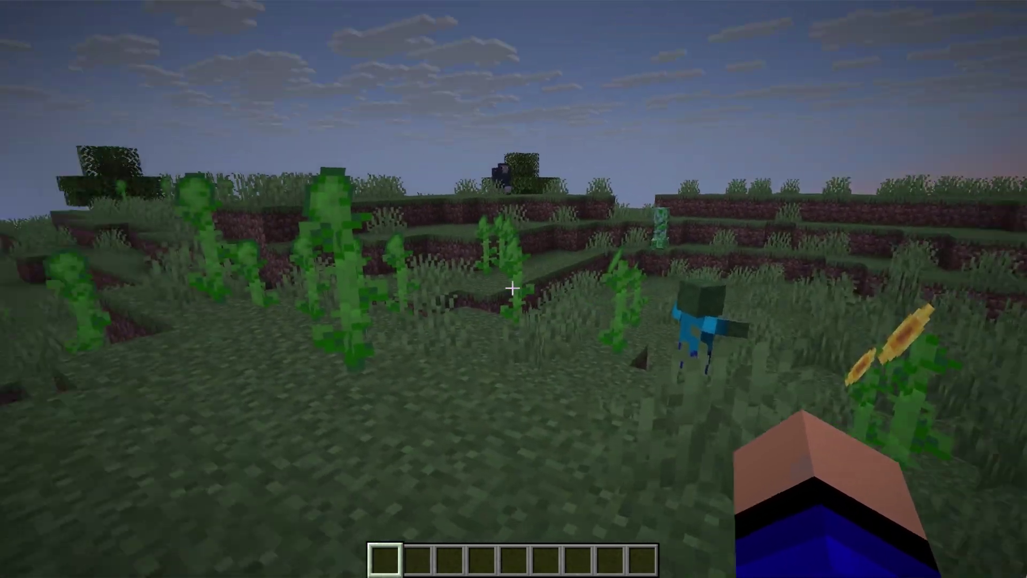
- Take a waystone from the Waystones category of the creative inventory into the hotbar and place it on the ground
key(e)
click(649, 123)
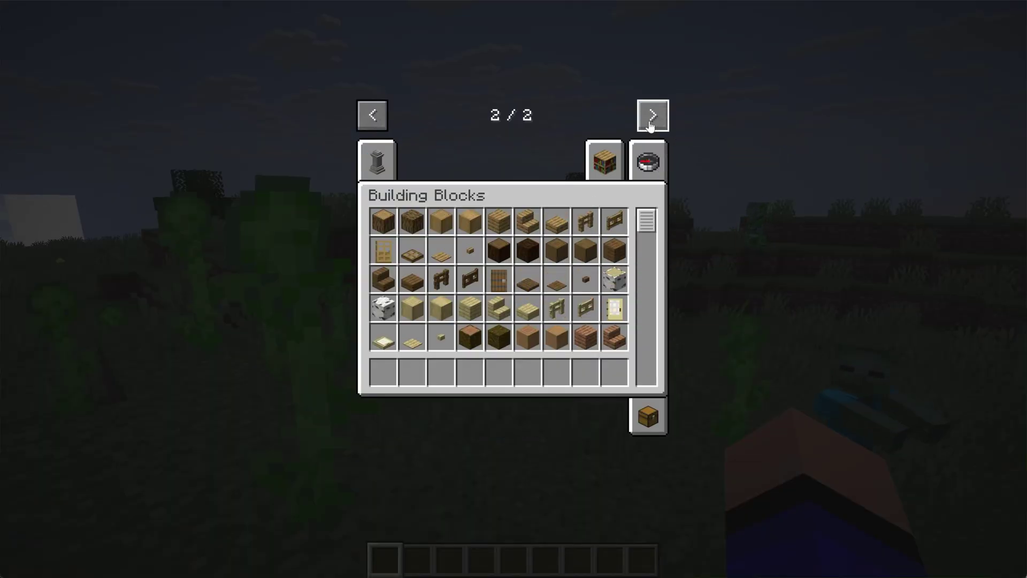
click(384, 161)
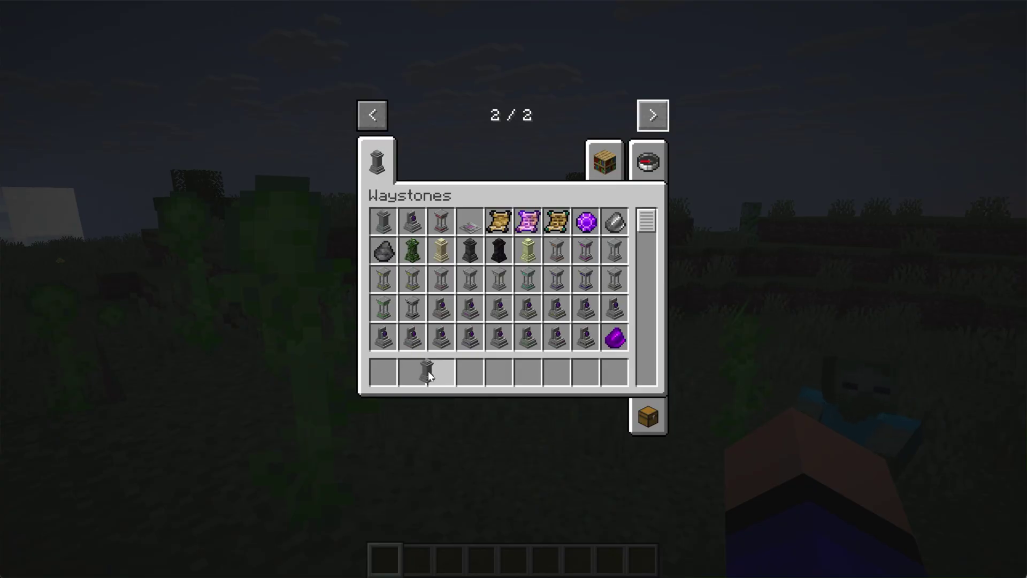
key(e)
key(2)
right_click(513, 289)
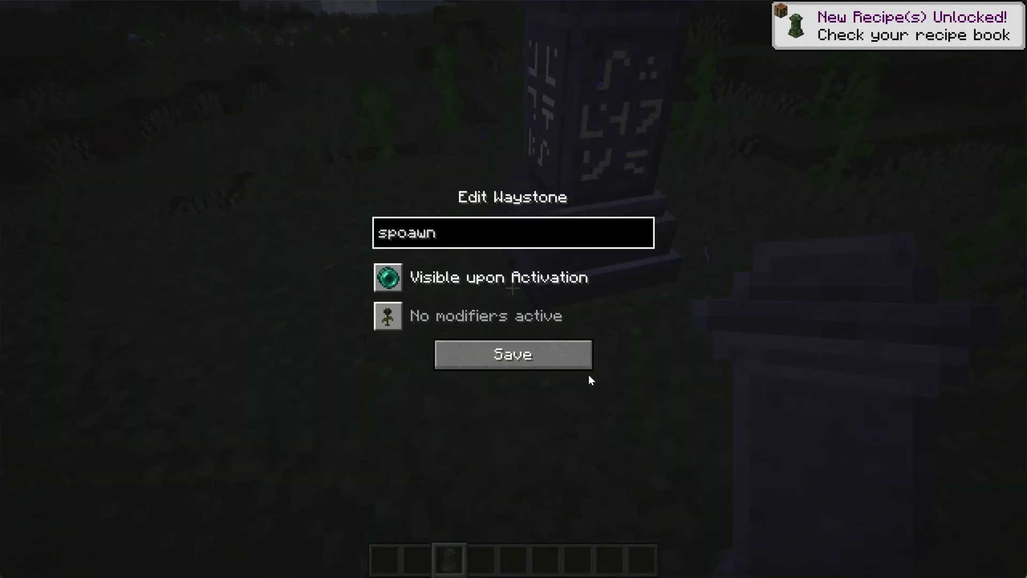
- Close the spoawn waystone's editor, place a second waystone nearby and save it with the name adfa
key(Escape)
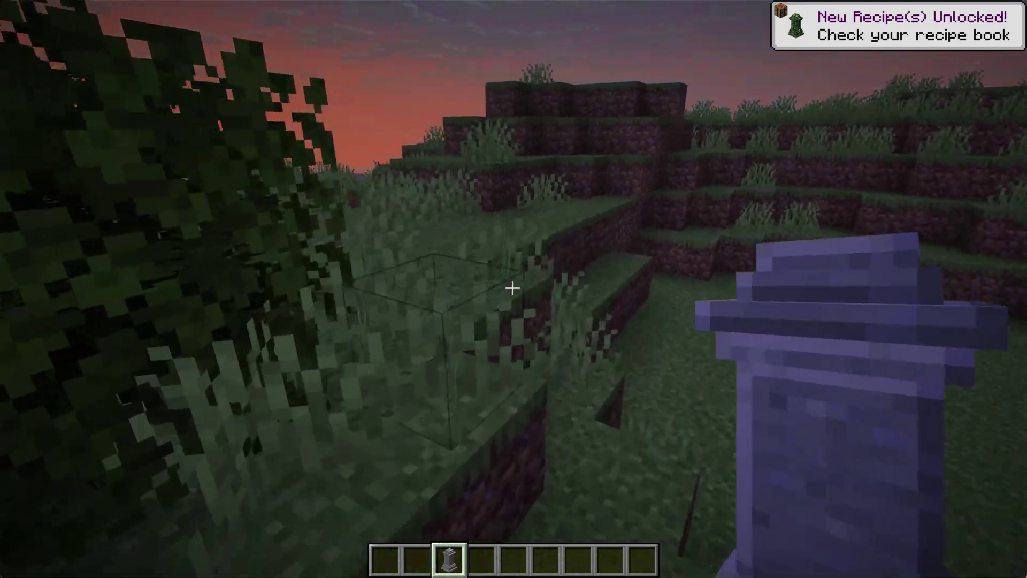
right_click(513, 289)
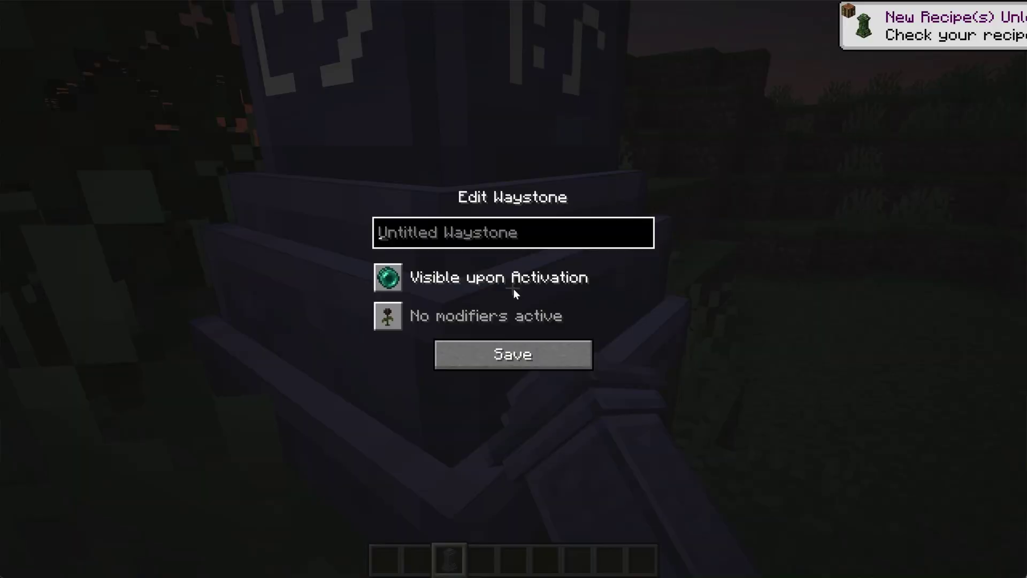
text(adfa)
click(514, 354)
- Use the adfa waystone to teleport to spoawn, and teleport back to adfa from there
right_click(514, 289)
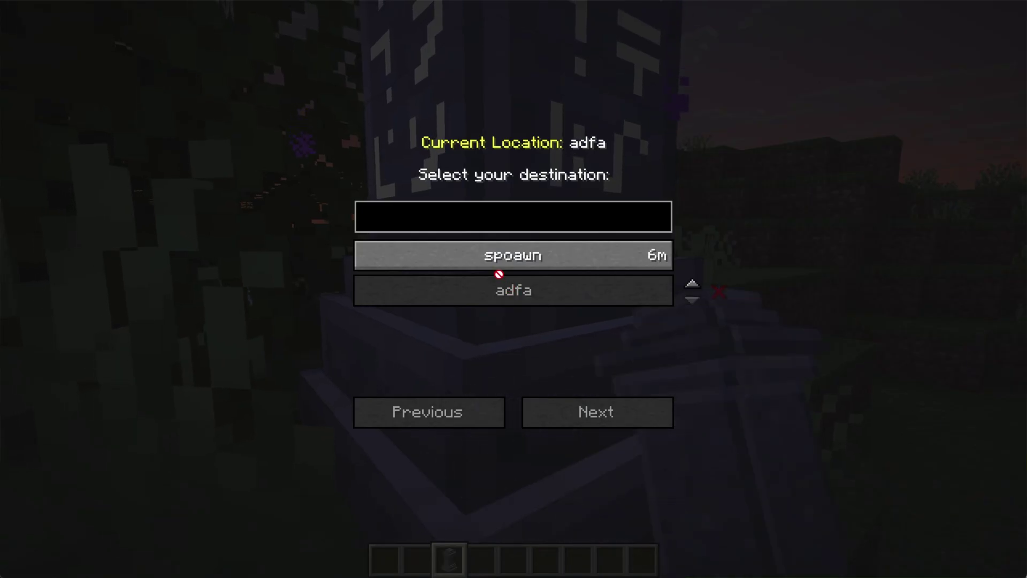
click(498, 272)
key(w)
right_click(513, 289)
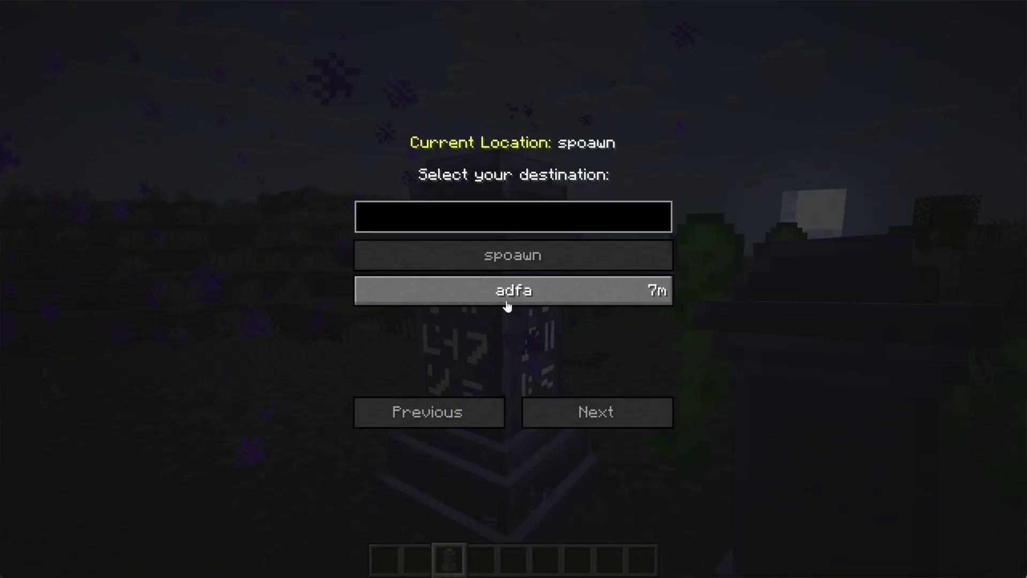
click(507, 305)
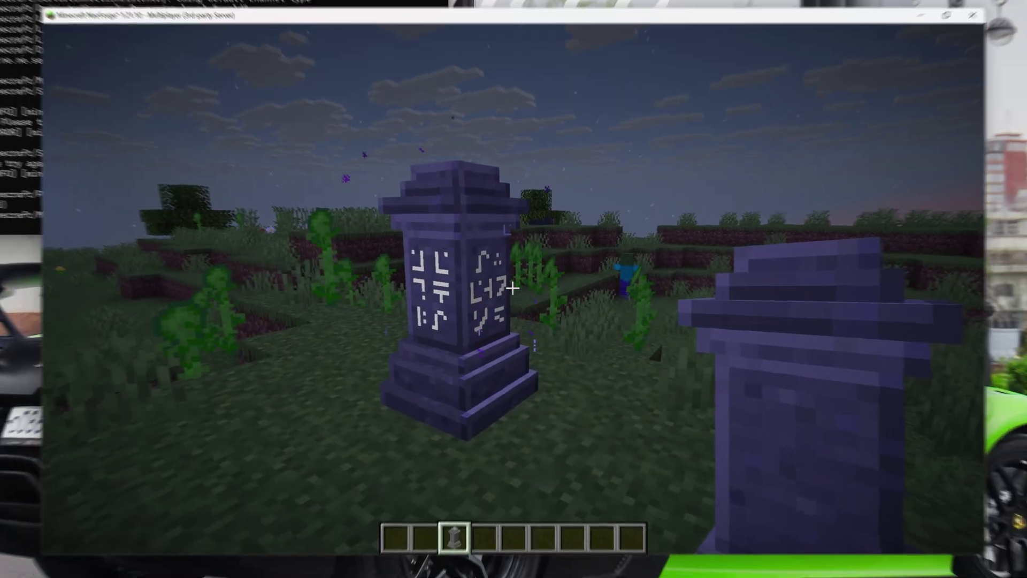
- Switch to Chrome and look through The Breakdown's Minecraft server port forwarding guide, including its contents list and router login section
key(super)
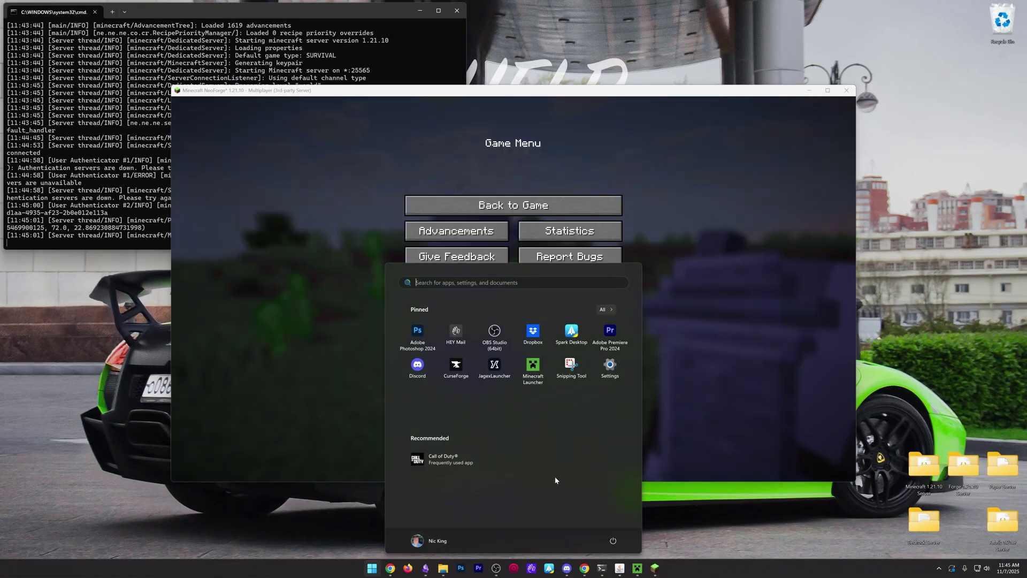
click(582, 570)
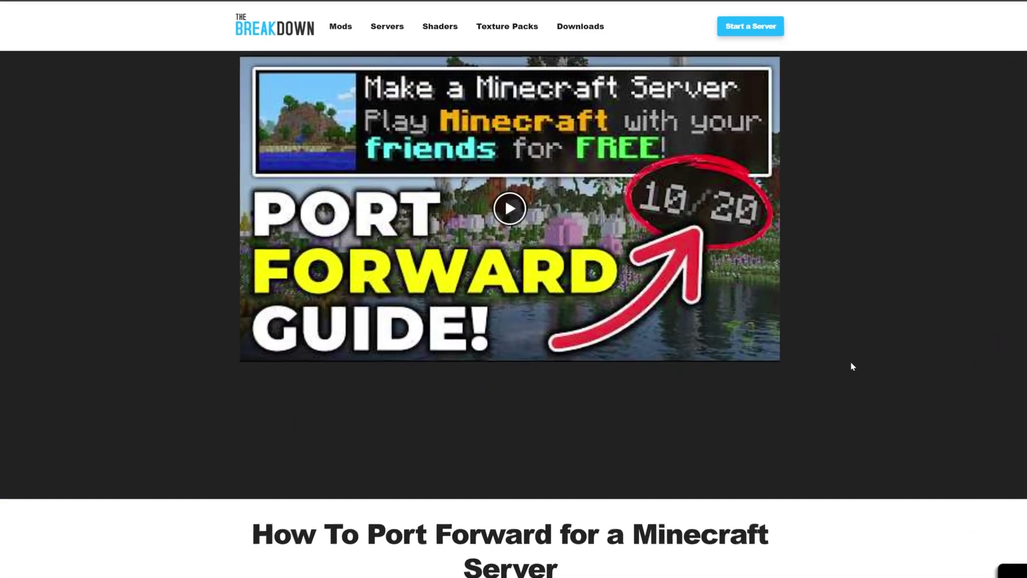
scroll(864, 371, down, 3)
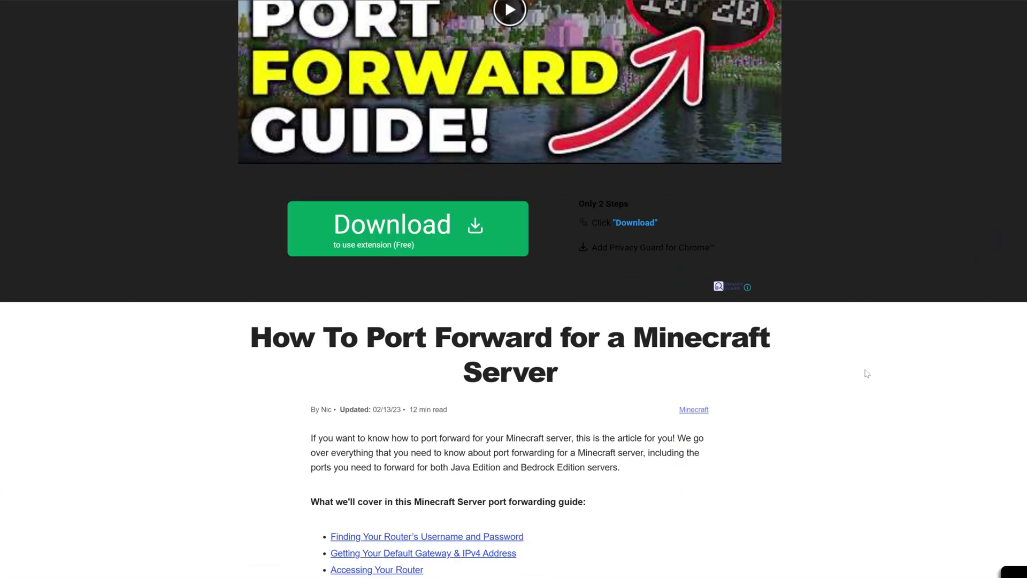
scroll(867, 374, down, 4)
scroll(864, 374, up, 7)
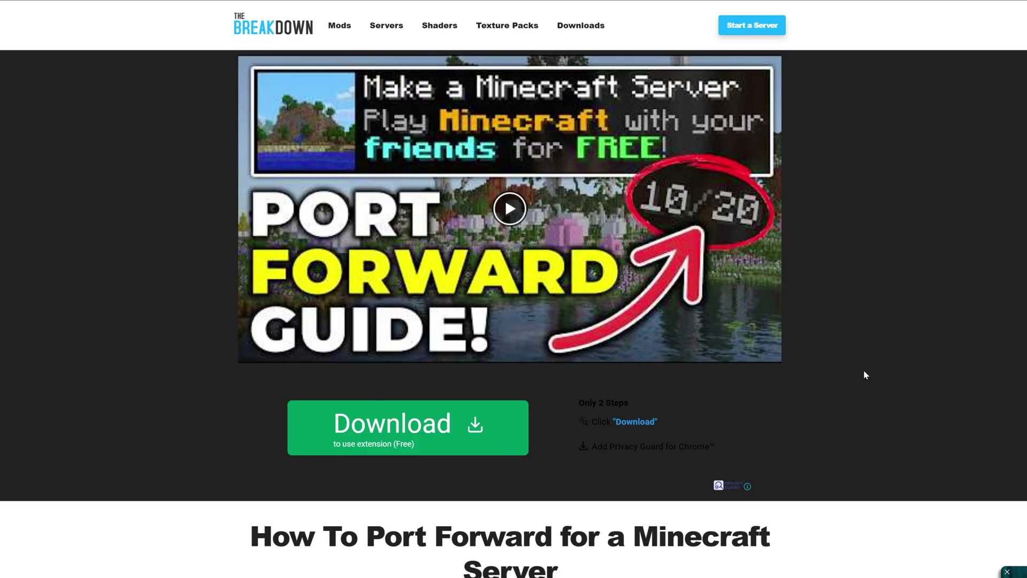
scroll(865, 373, down, 1)
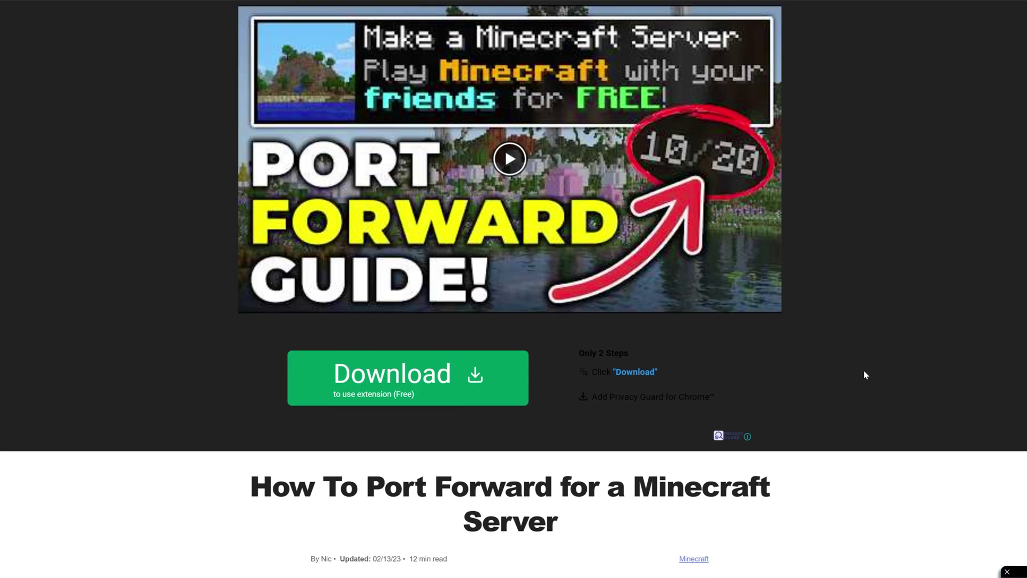
scroll(864, 373, down, 1)
scroll(864, 371, down, 6)
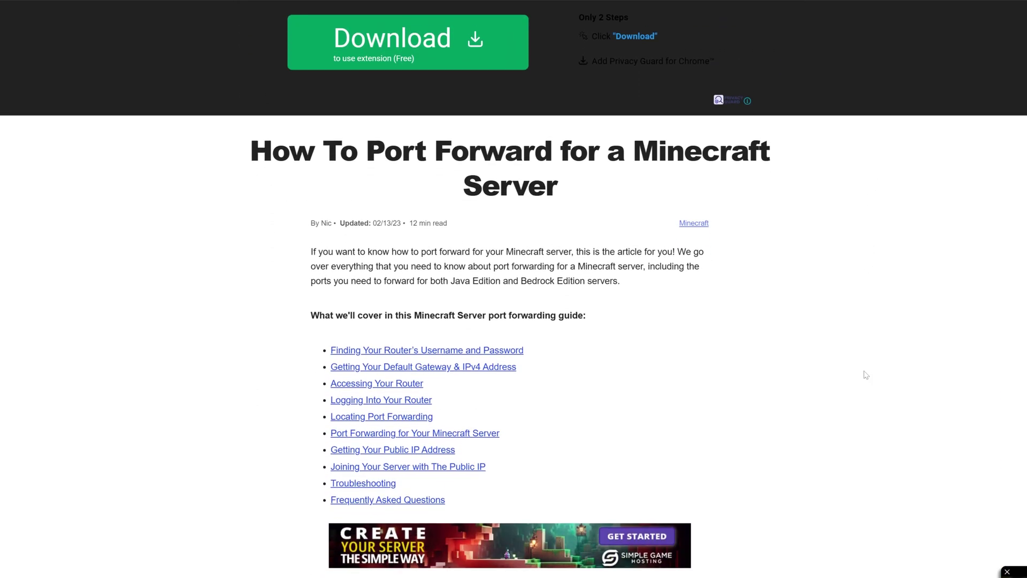
scroll(866, 375, down, 8)
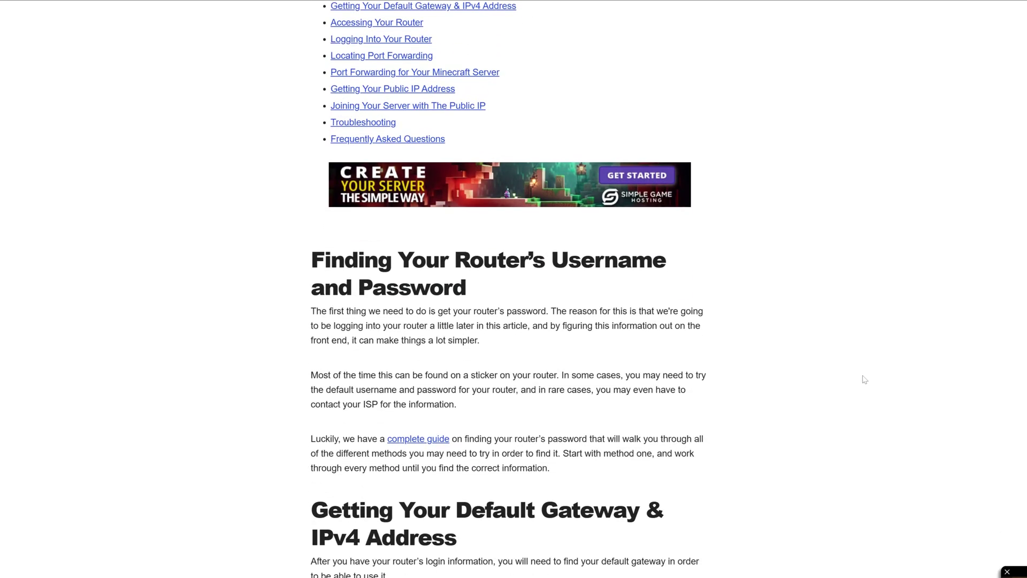
scroll(865, 379, up, 15)
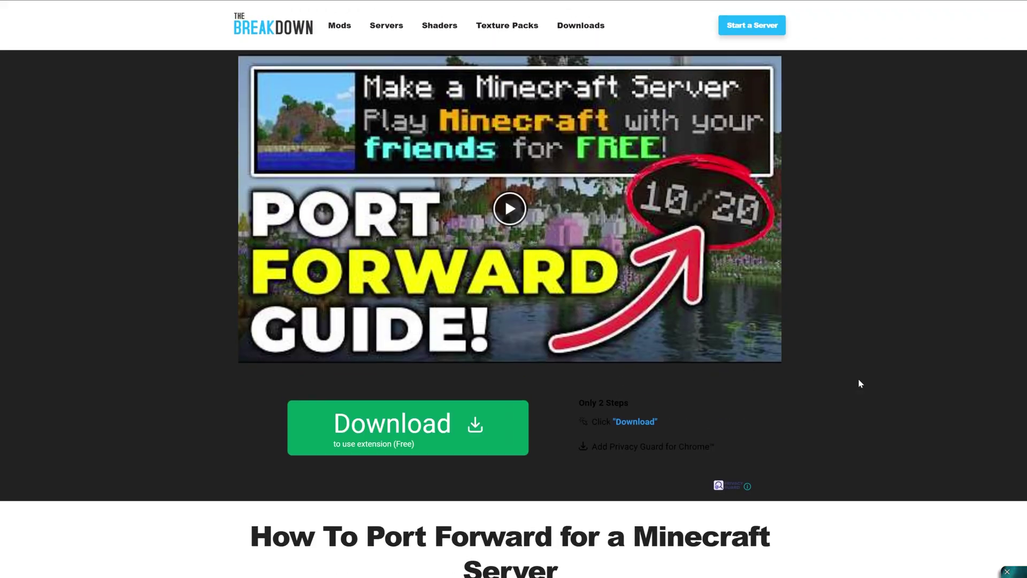